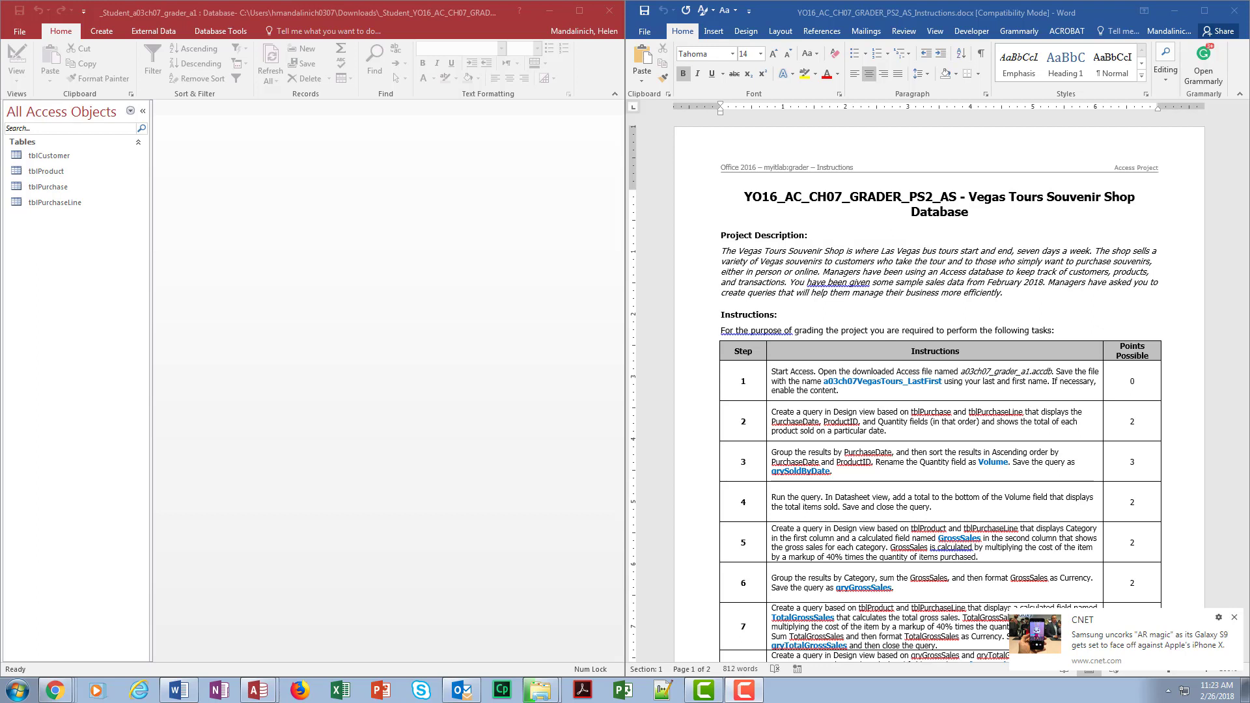
Step: In the Word instructions table, highlight step number 1 in yellow after dismissing the news notification
{"action": "left_click", "coordinate": [1234, 618]}
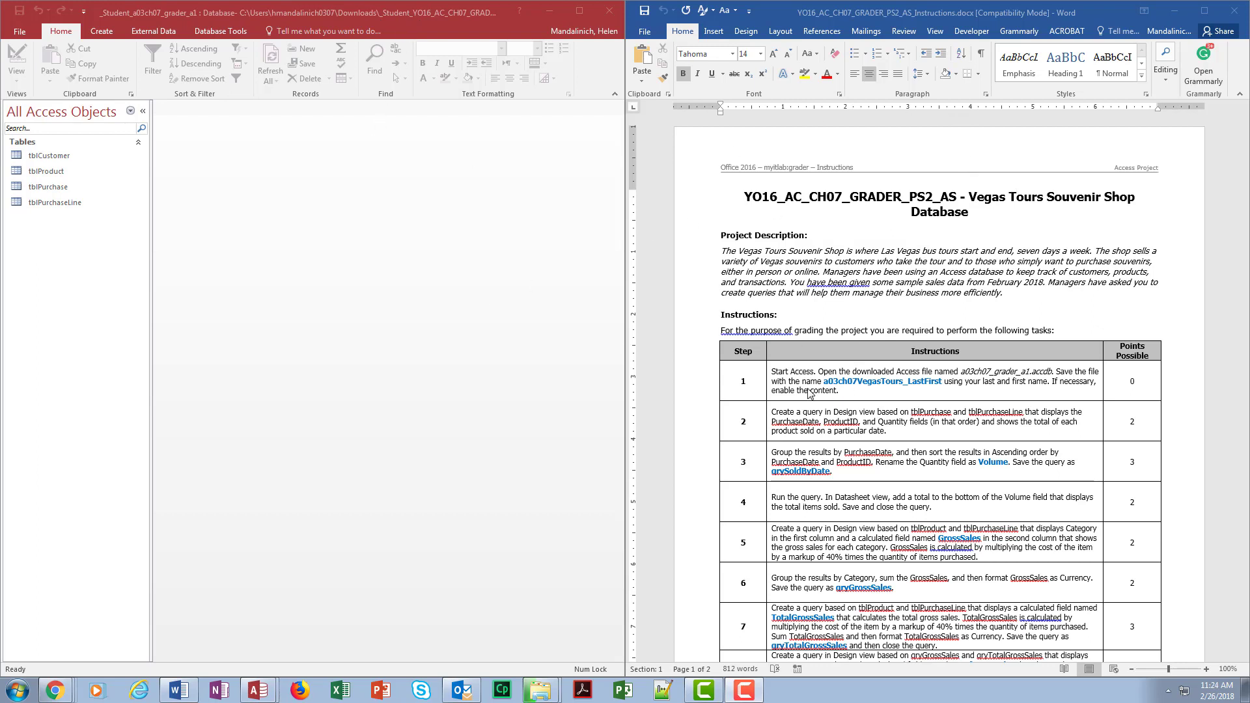
{"action": "left_click", "coordinate": [742, 386]}
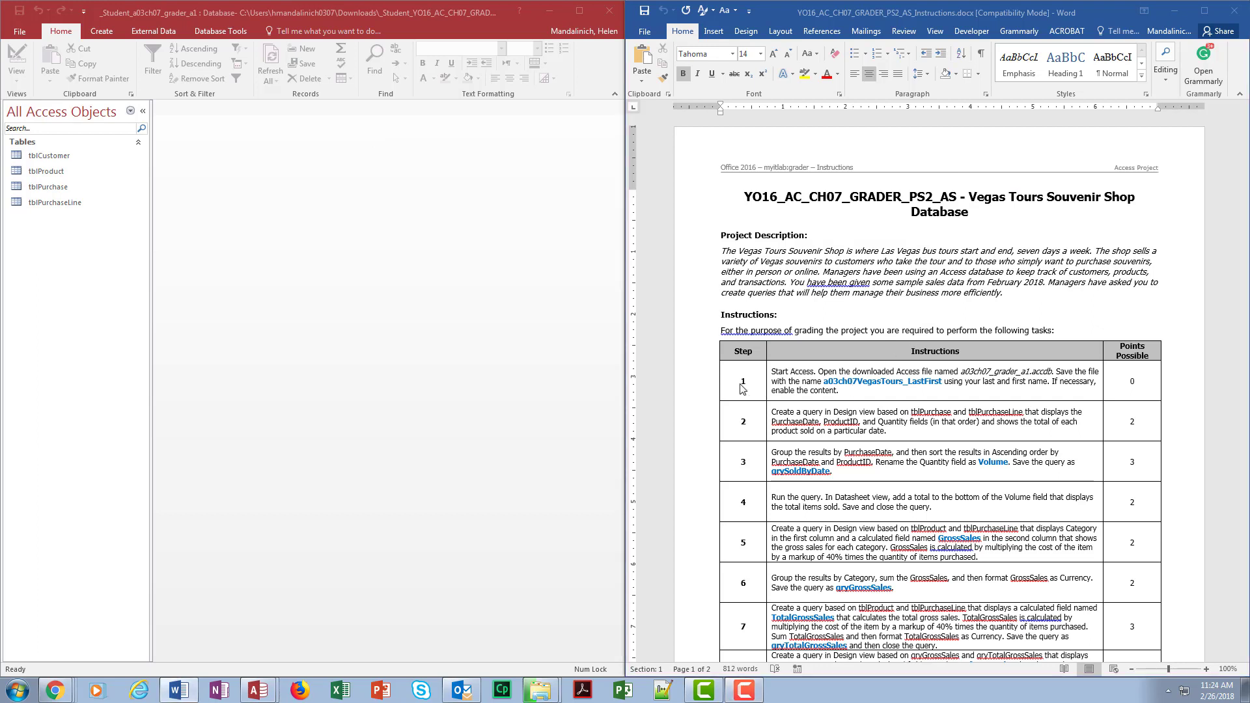
{"action": "double_click", "coordinate": [744, 381]}
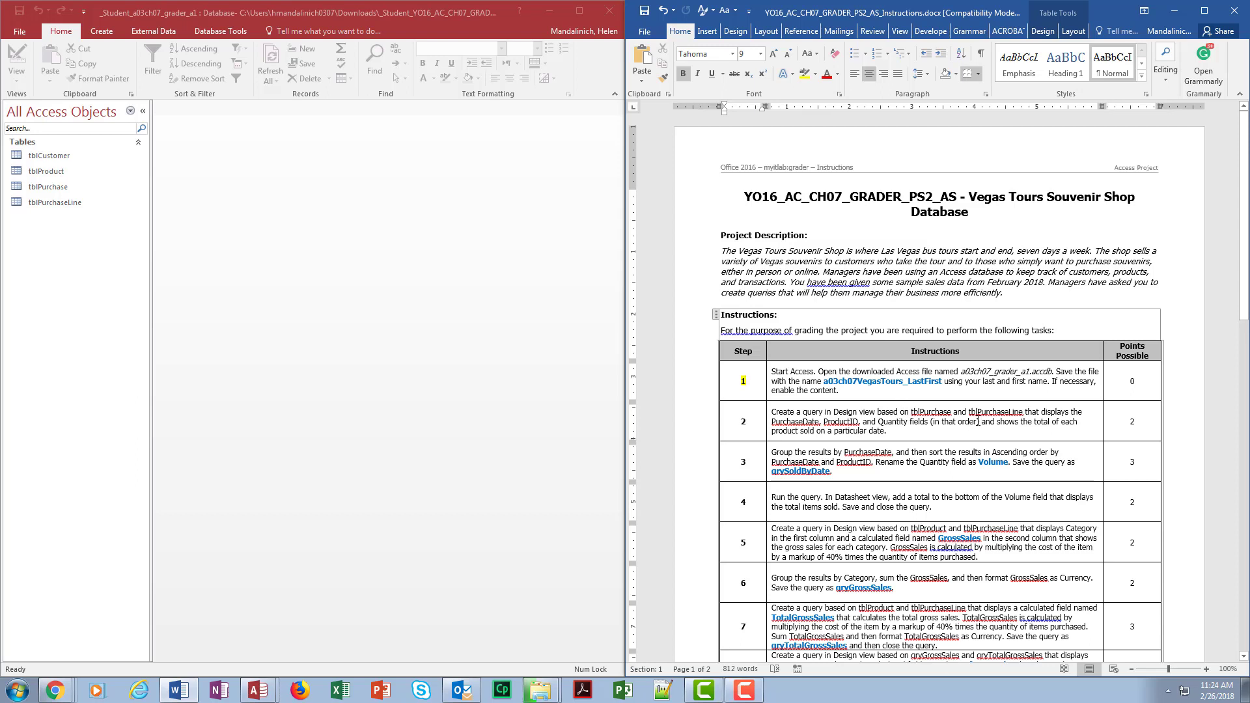
Step: In Access, create a new query in Design view based on the tblPurchase and tblPurchaseLine tables
{"action": "left_click", "coordinate": [99, 34]}
{"action": "left_click", "coordinate": [99, 34]}
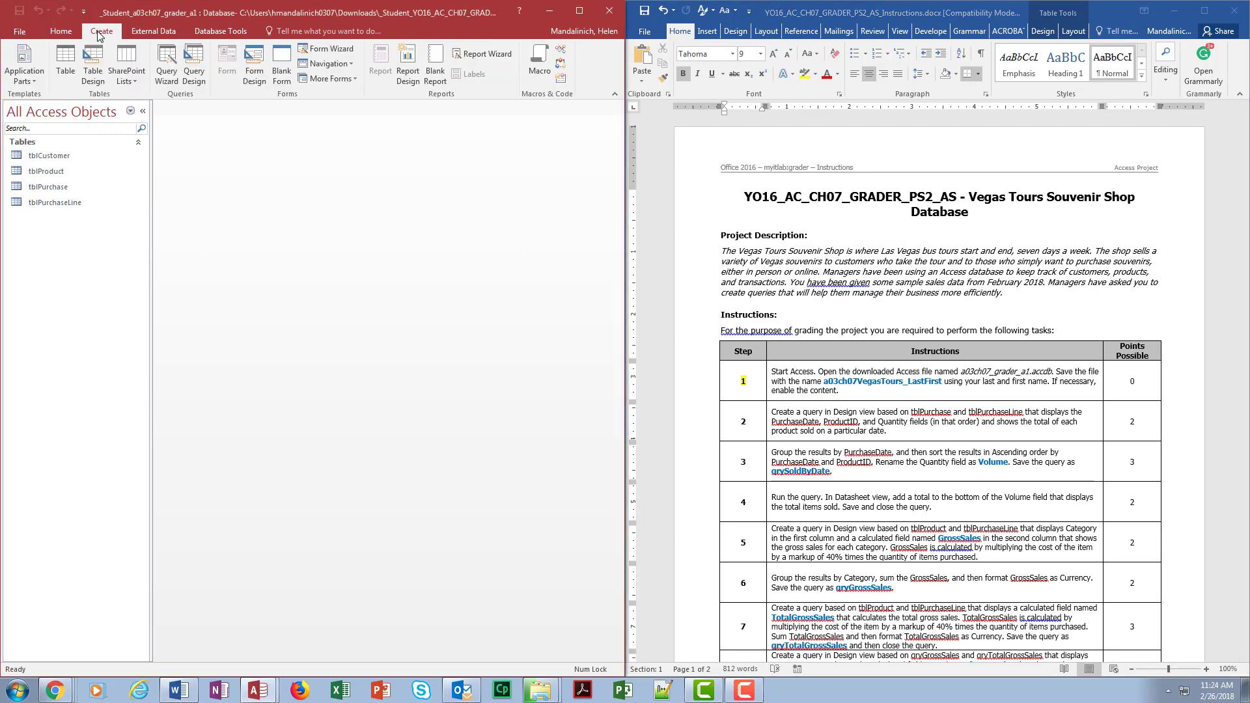
{"action": "left_click", "coordinate": [194, 81]}
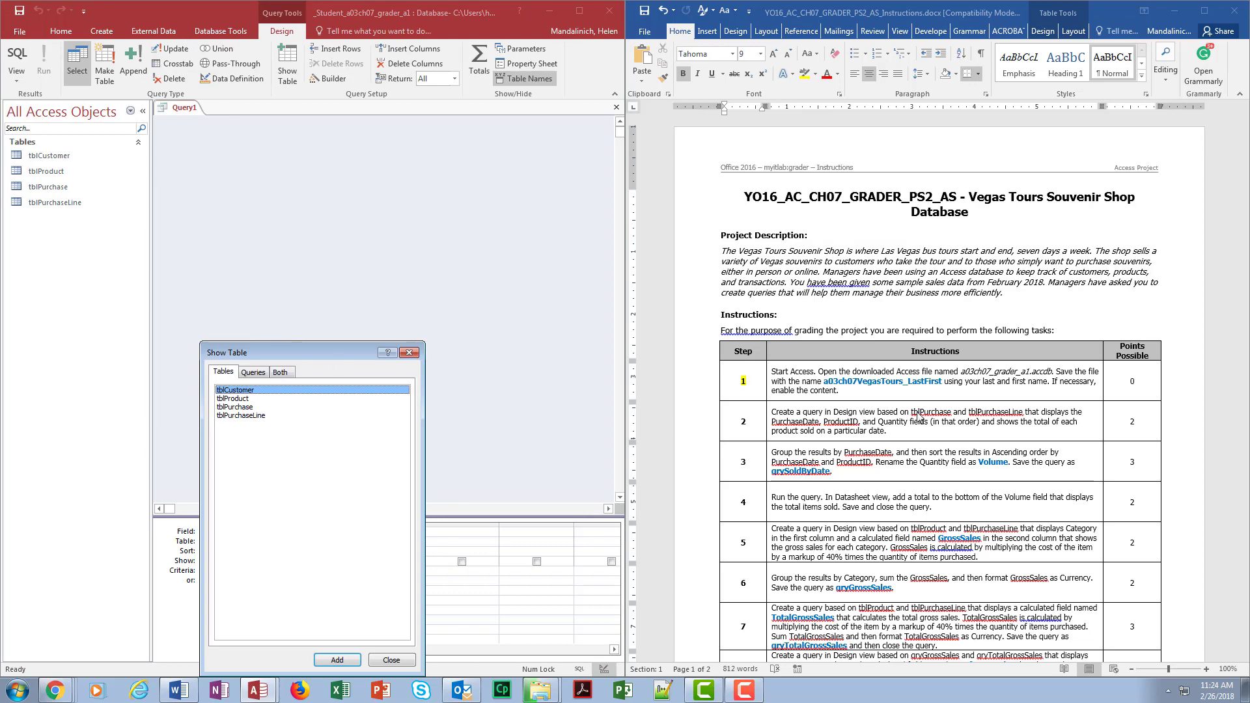
{"action": "left_click", "coordinate": [268, 408]}
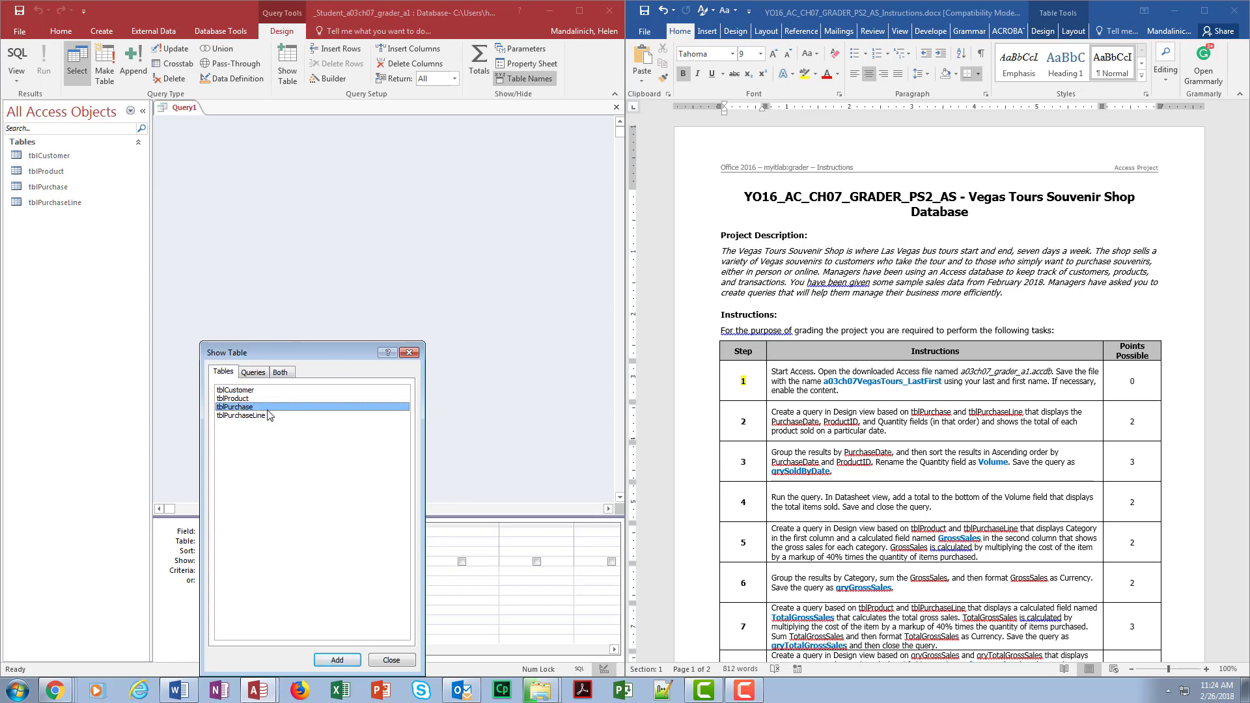
{"action": "left_click", "coordinate": [338, 660]}
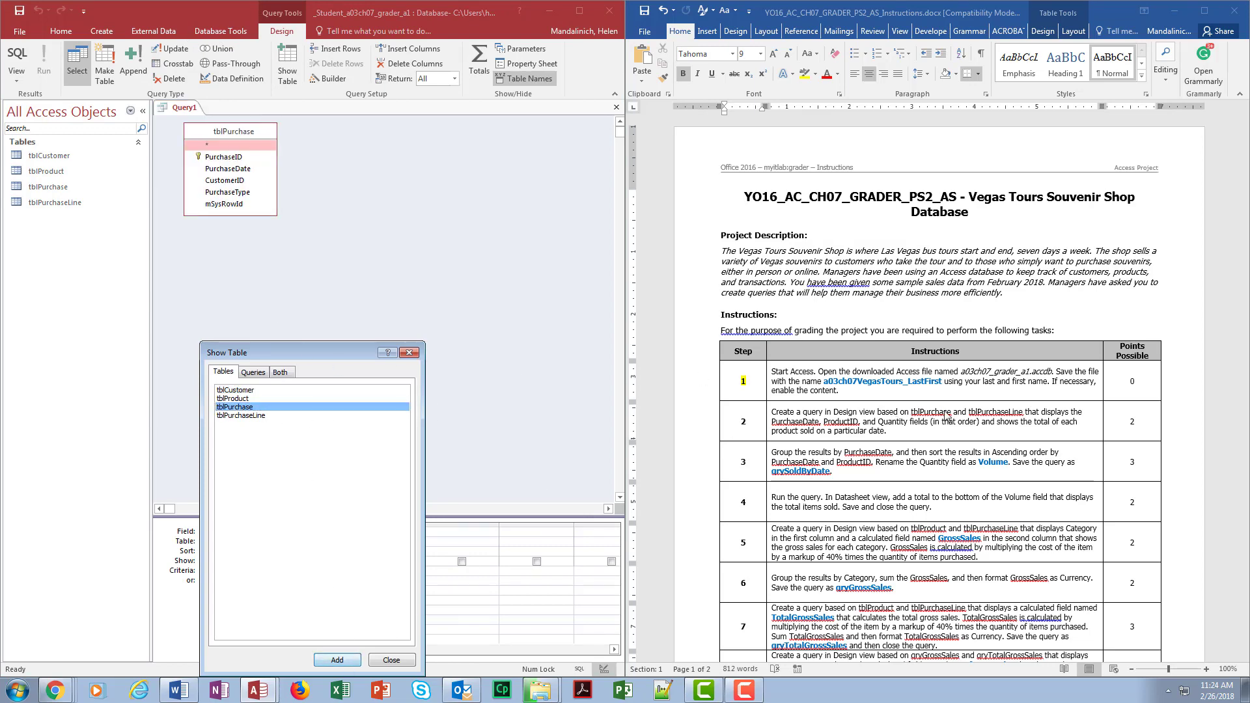
{"action": "left_click", "coordinate": [269, 415]}
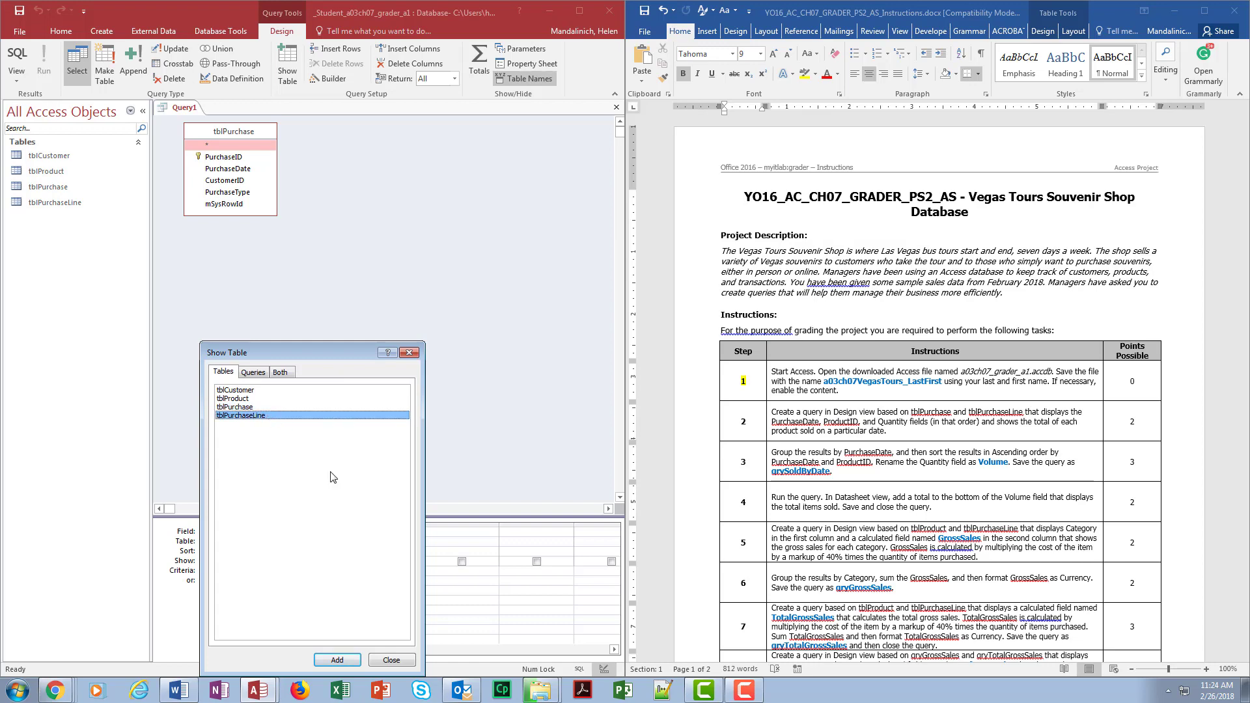
{"action": "left_click", "coordinate": [355, 661]}
{"action": "left_click", "coordinate": [393, 659]}
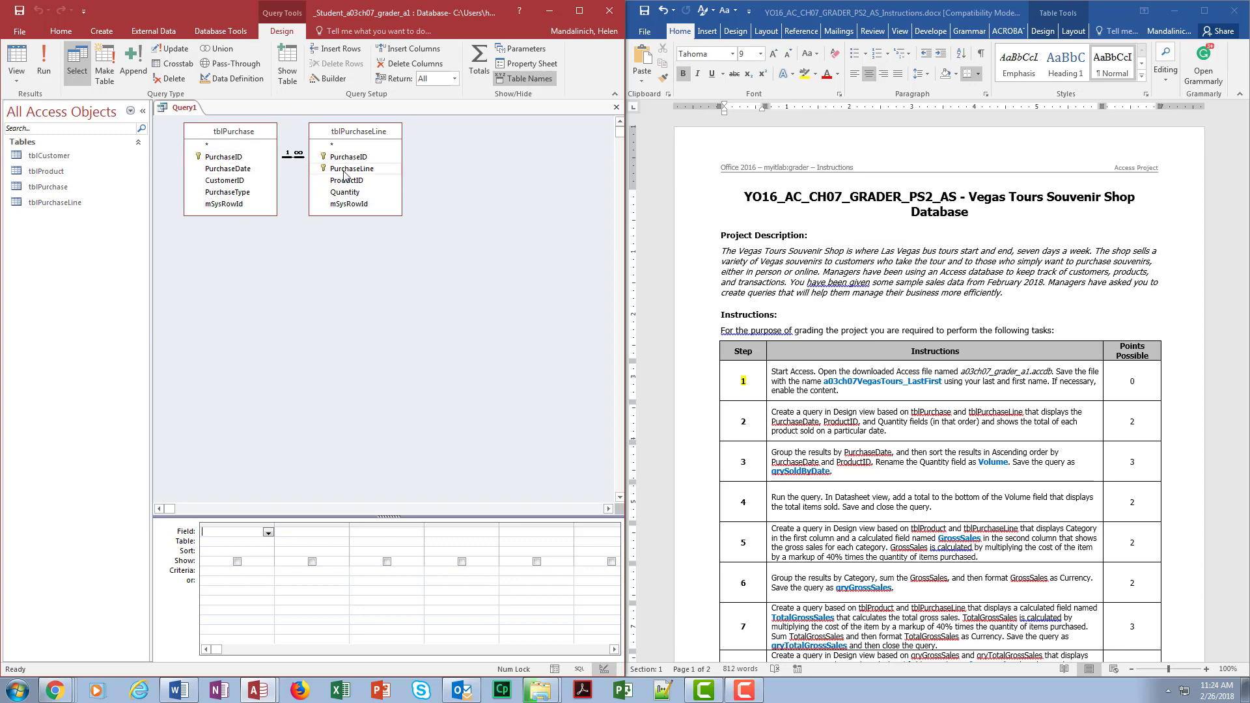
Step: Add PurchaseDate from tblPurchase plus PurchaseID and Quantity from tblPurchaseLine to the query grid, and preview the results
{"action": "left_click_drag", "start_coordinate": [318, 515], "coordinate": [319, 288]}
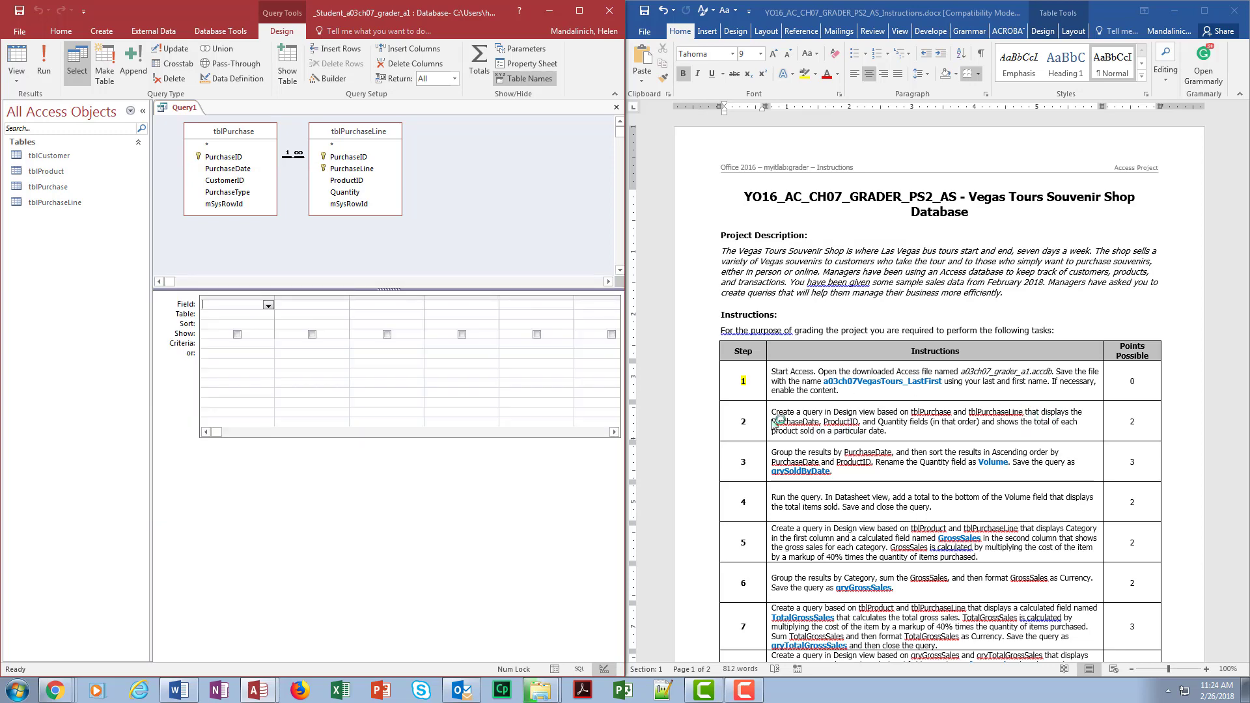
{"action": "double_click", "coordinate": [232, 170]}
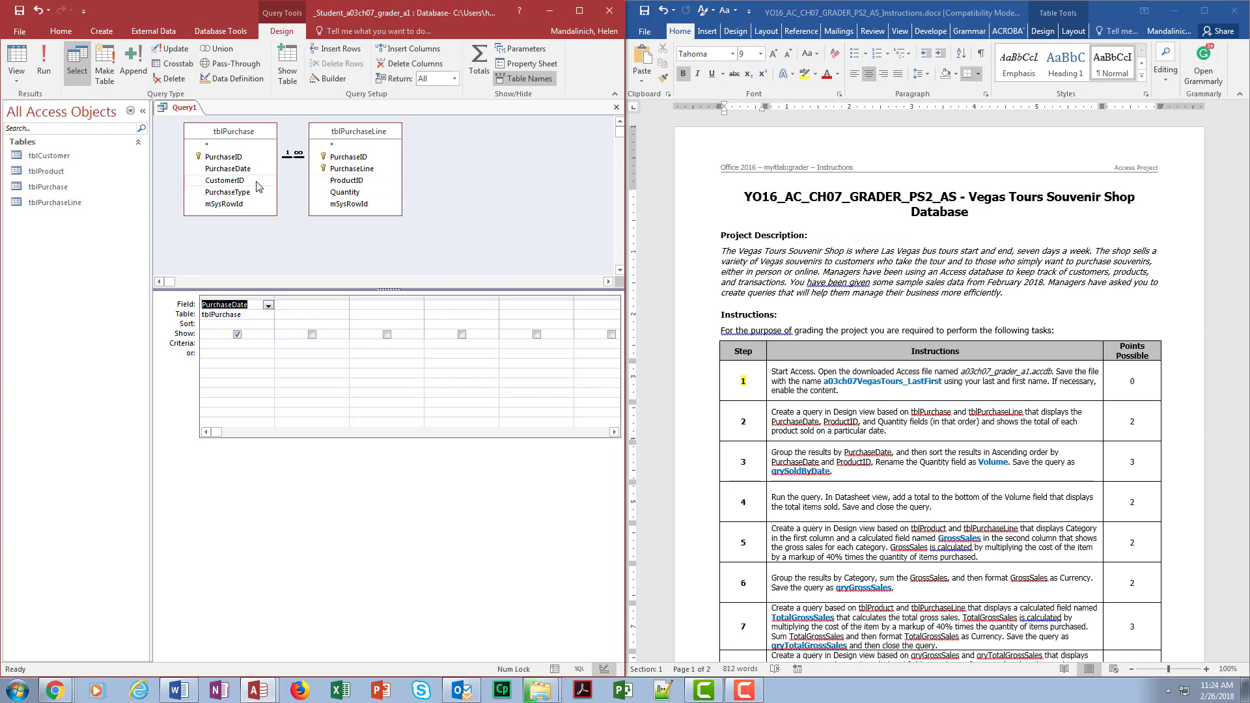
{"action": "double_click", "coordinate": [345, 157]}
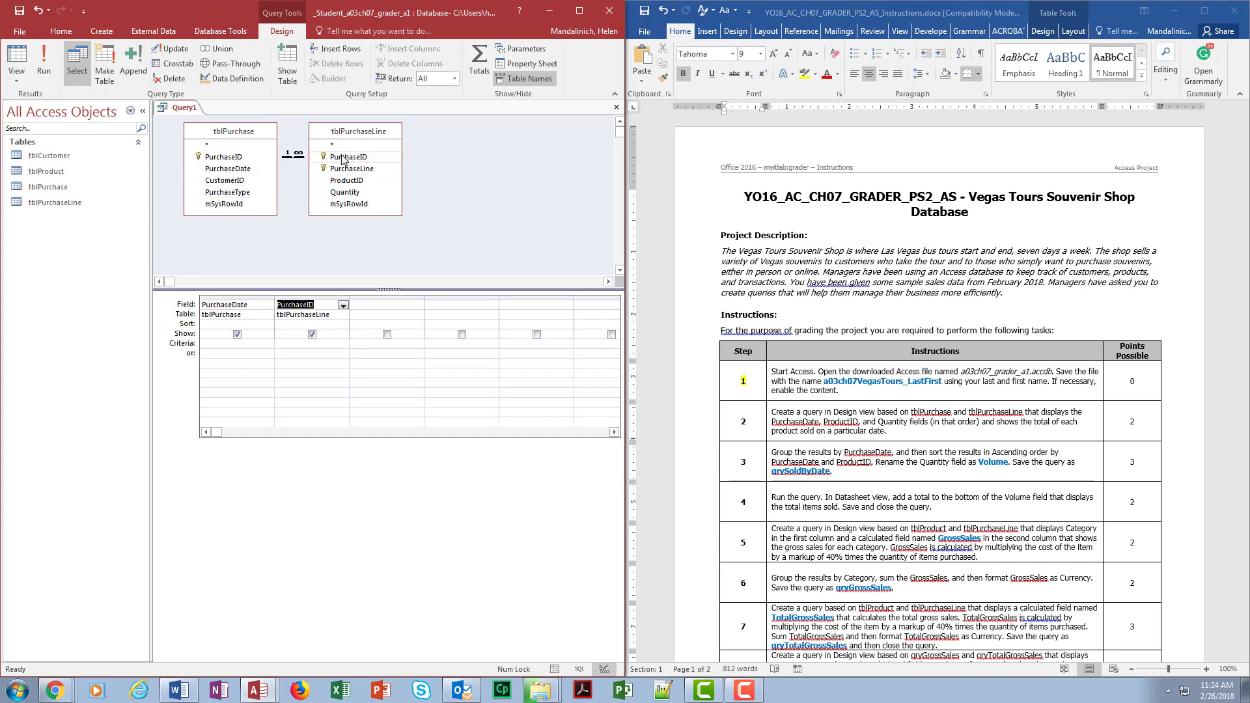
{"action": "double_click", "coordinate": [360, 192]}
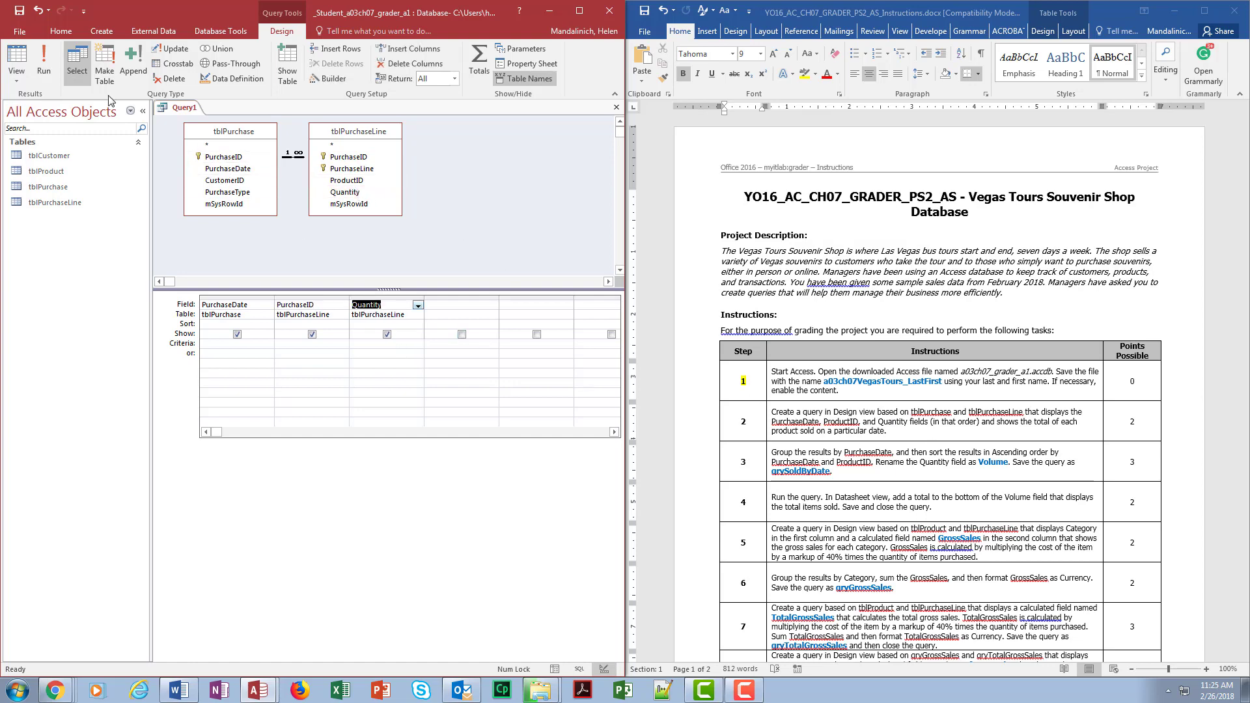
{"action": "left_click", "coordinate": [44, 65]}
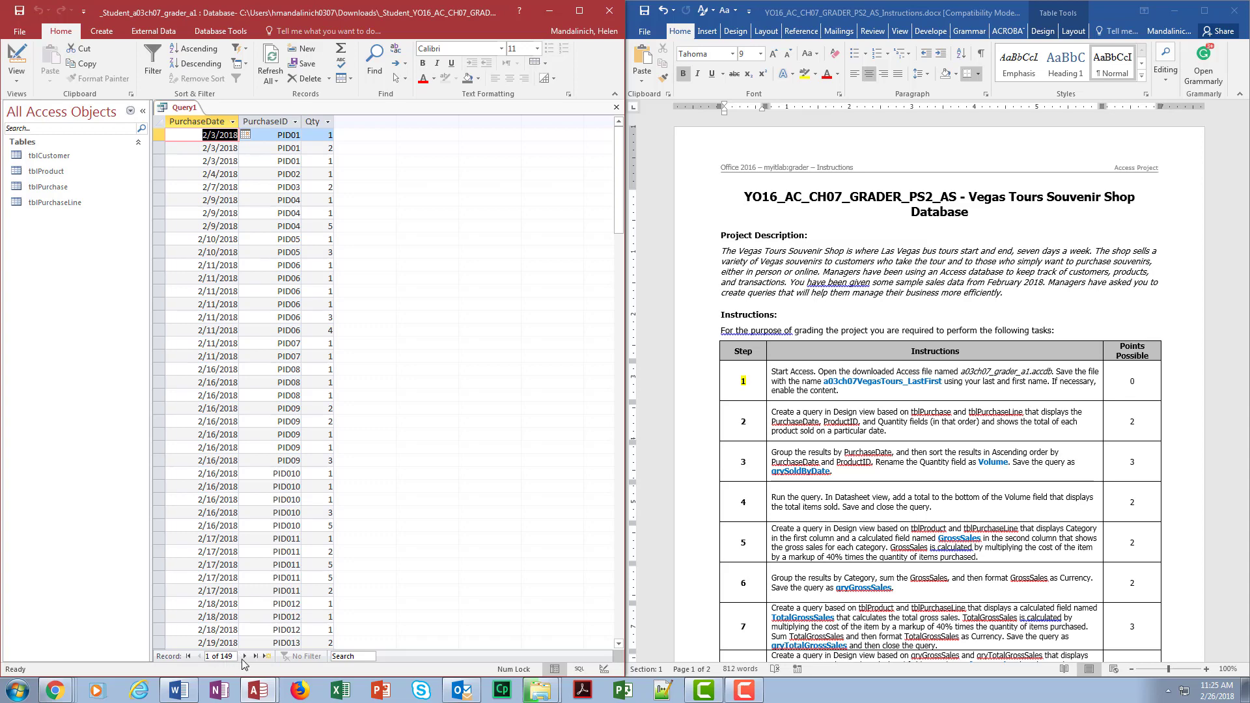
{"action": "left_click", "coordinate": [17, 57]}
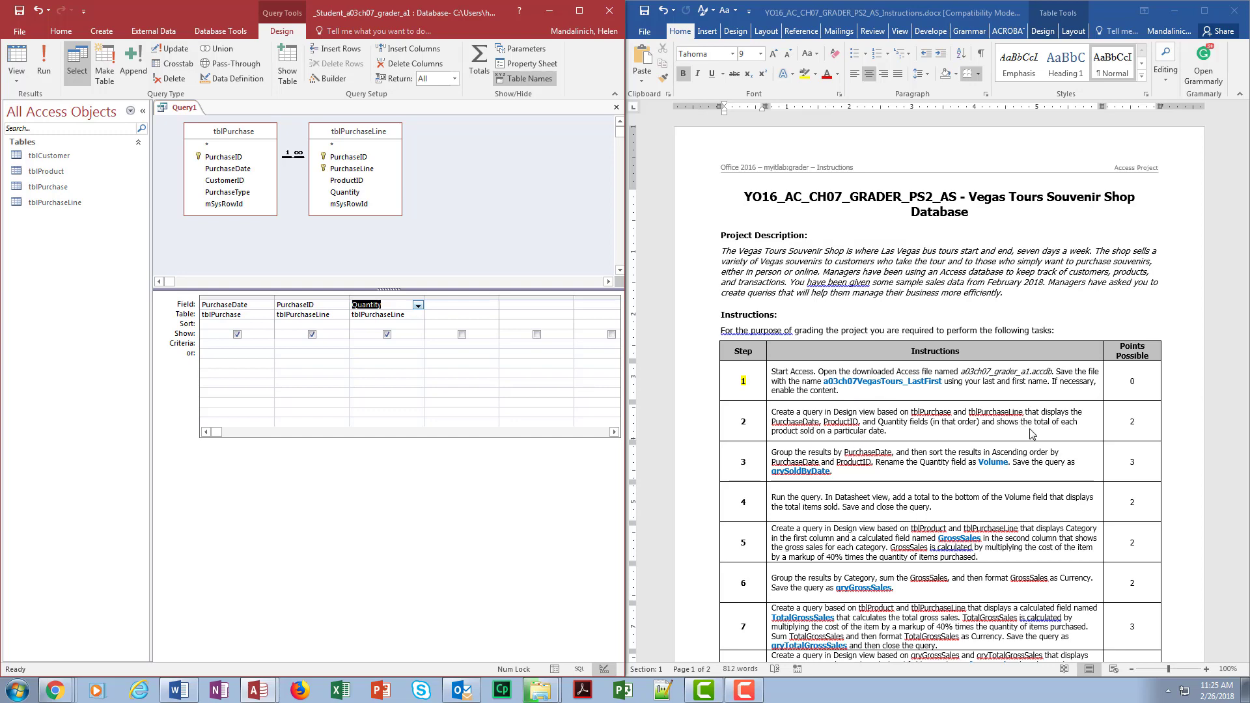
Step: Turn on totals for the query and set the Quantity column's total to Sum
{"action": "left_click", "coordinate": [477, 59]}
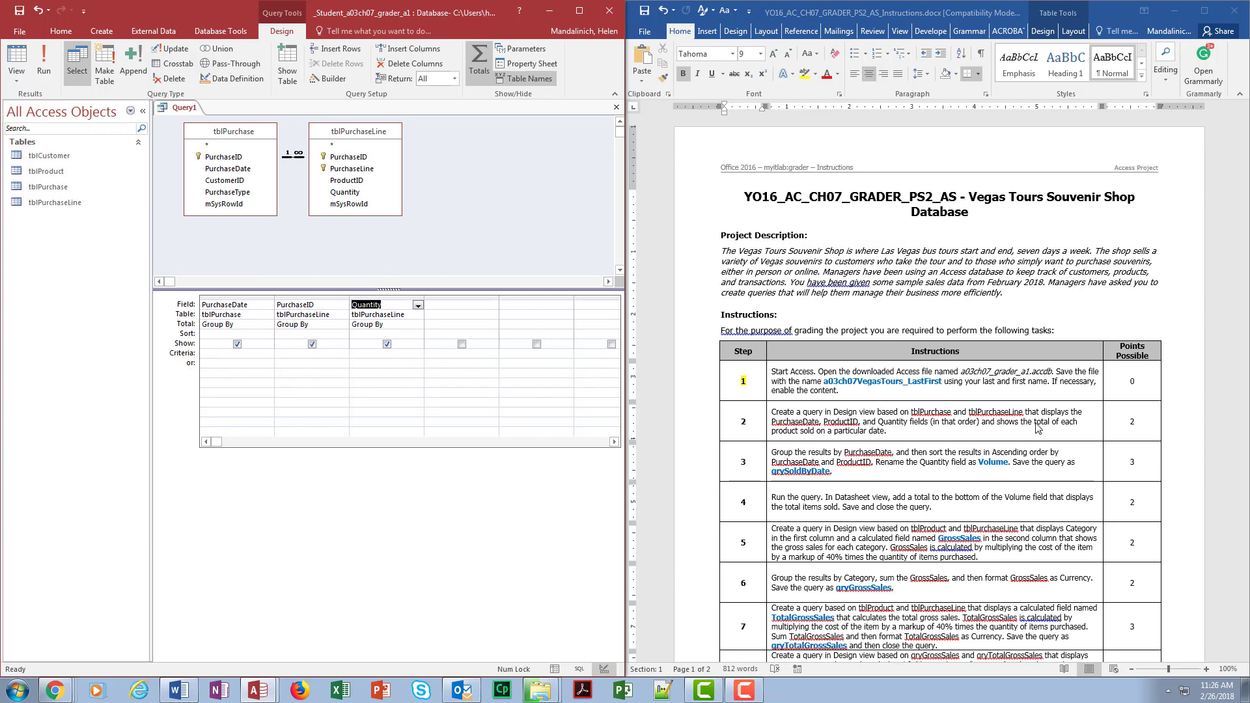
{"action": "left_click", "coordinate": [417, 324]}
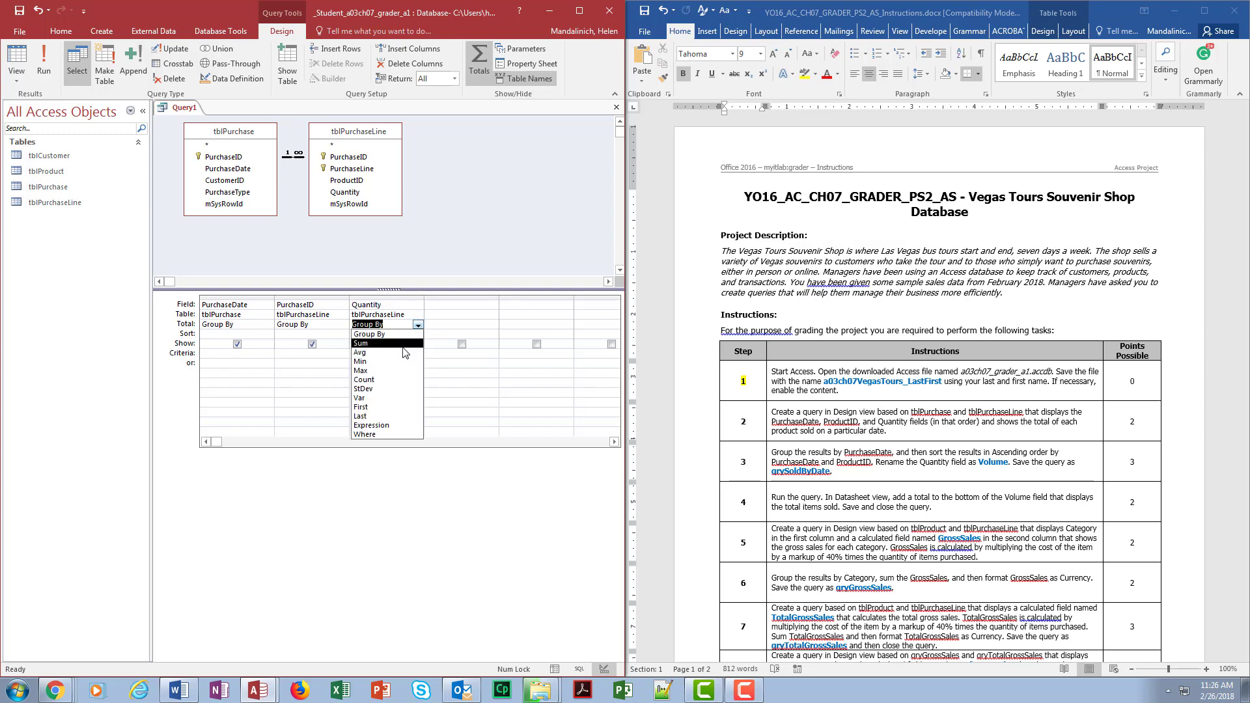
{"action": "left_click", "coordinate": [404, 345]}
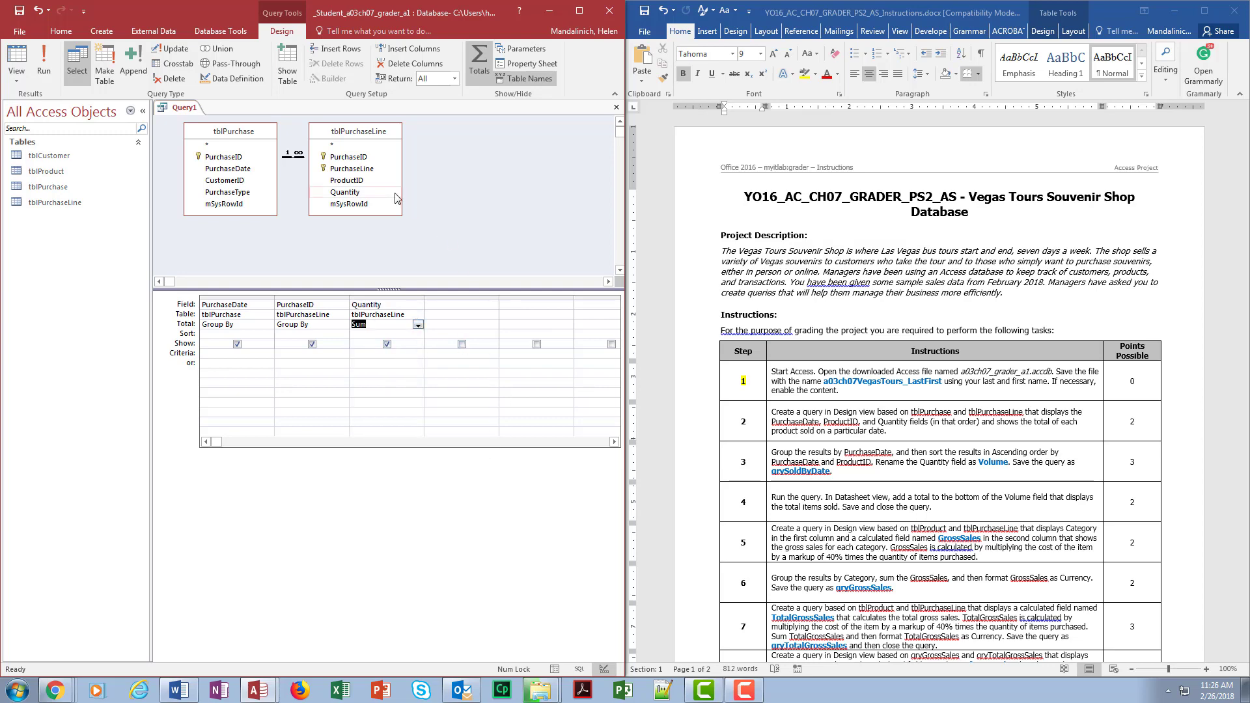
Step: Run the query, examine the summed quantities per purchase date, and return to Design view
{"action": "left_click", "coordinate": [43, 65]}
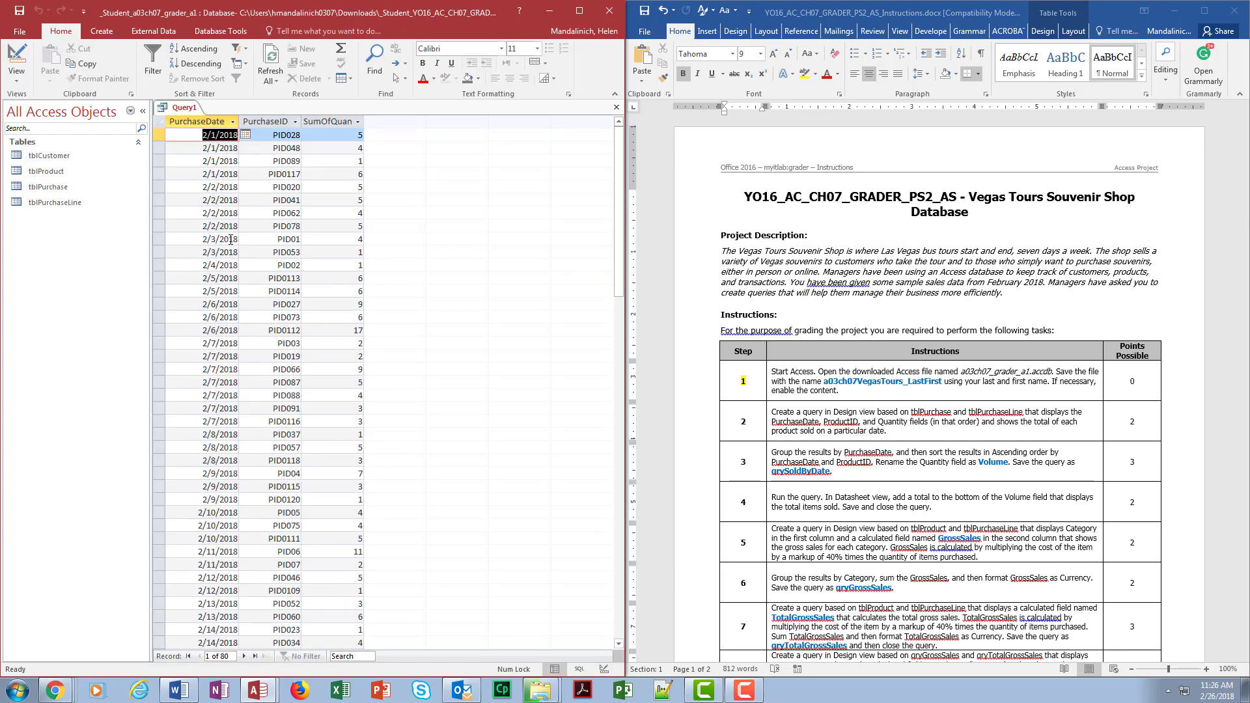
{"action": "left_click", "coordinate": [278, 239]}
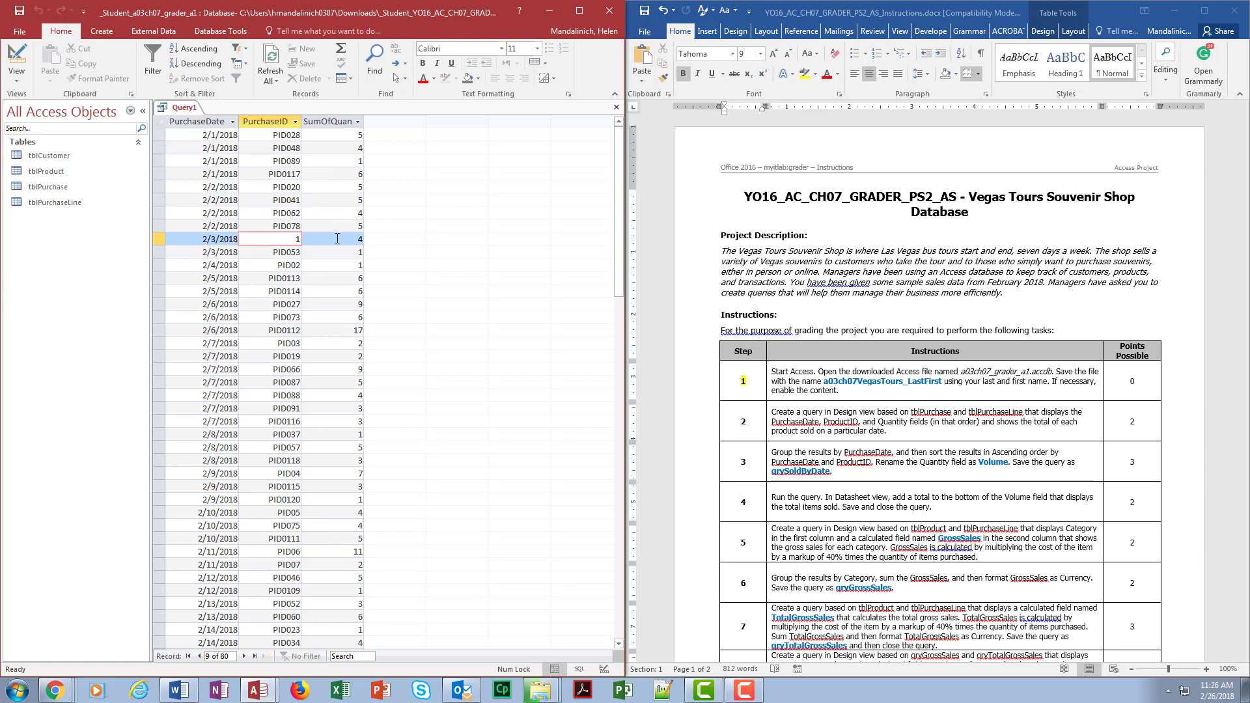
{"action": "left_click", "coordinate": [321, 215]}
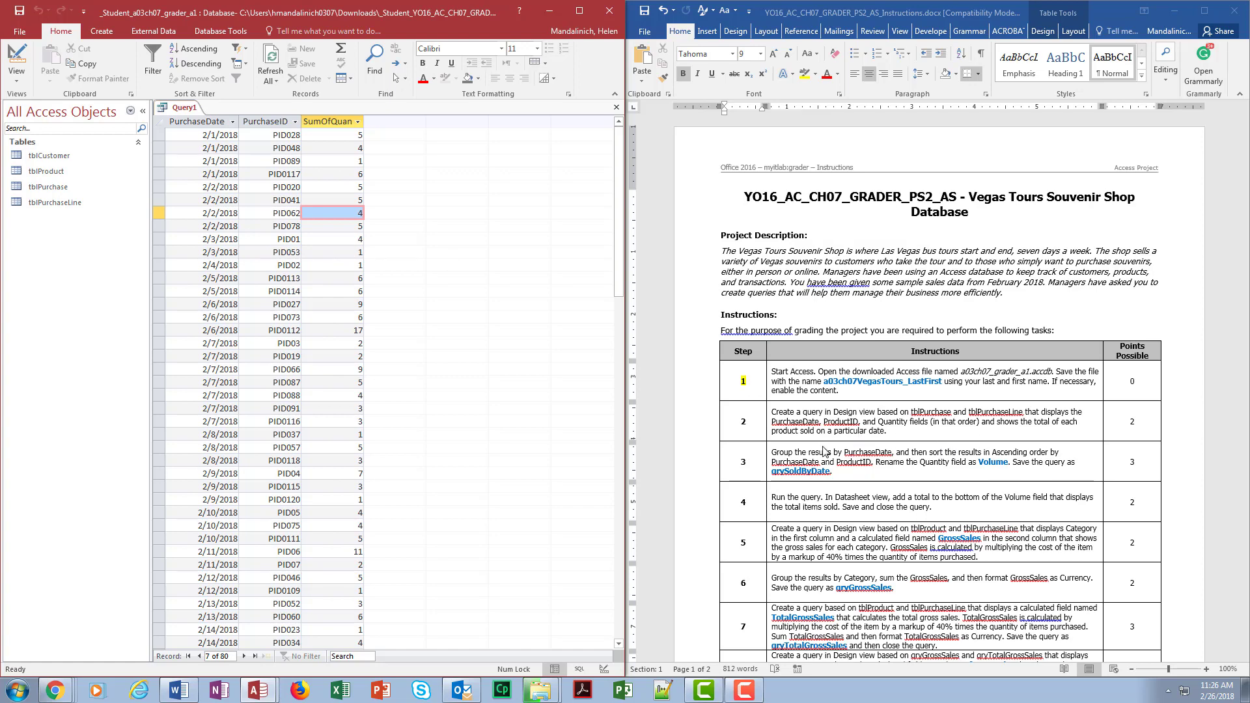
{"action": "left_click", "coordinate": [879, 462]}
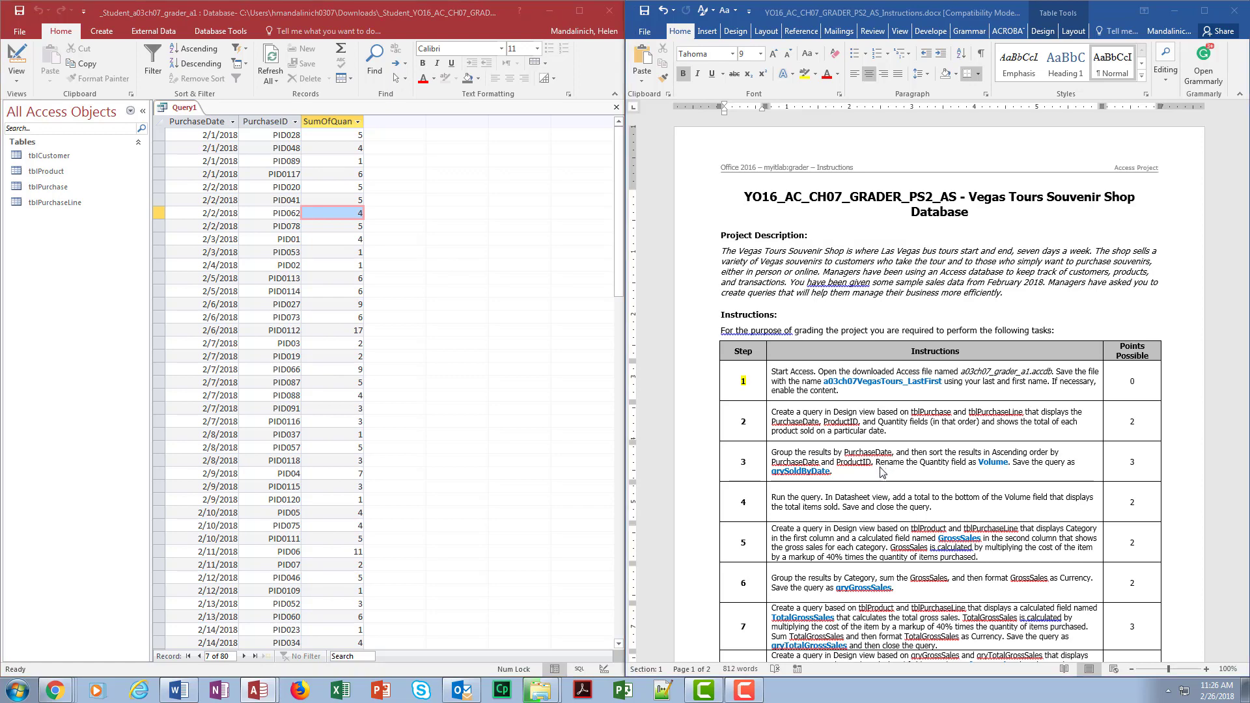
{"action": "scroll", "coordinate": [844, 451], "scroll_direction": "down", "scroll_amount": 2}
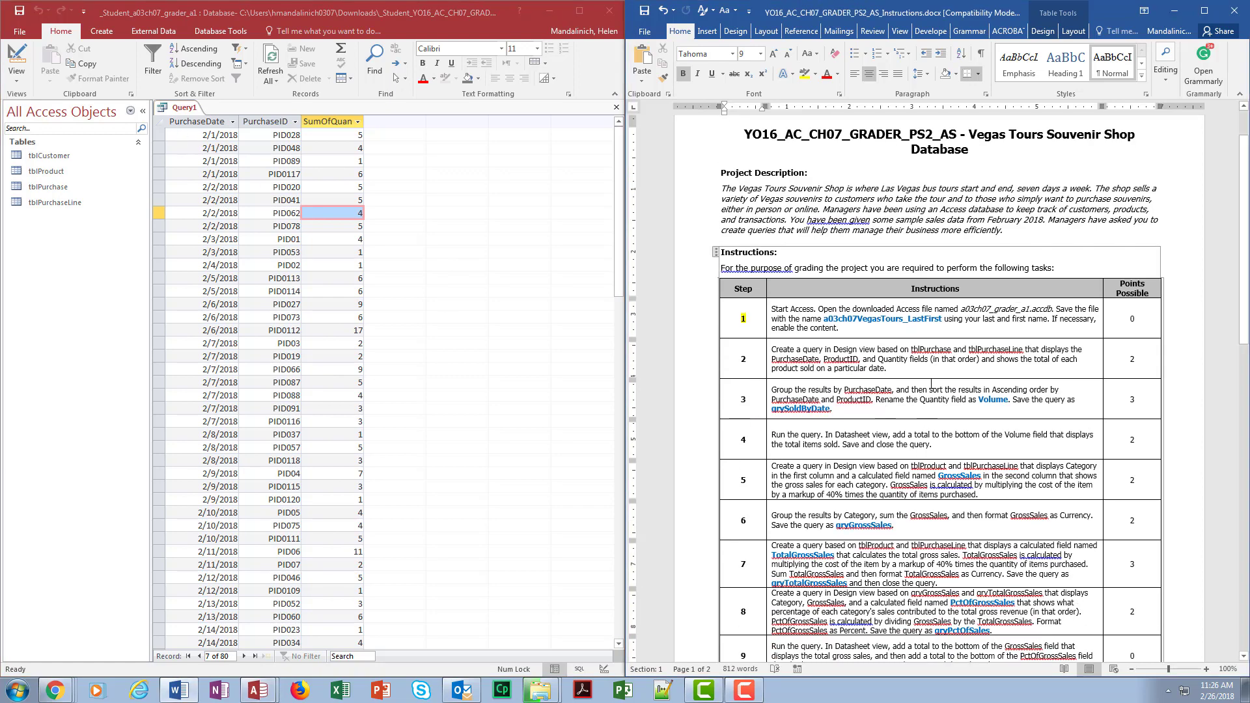
{"action": "left_click", "coordinate": [18, 59]}
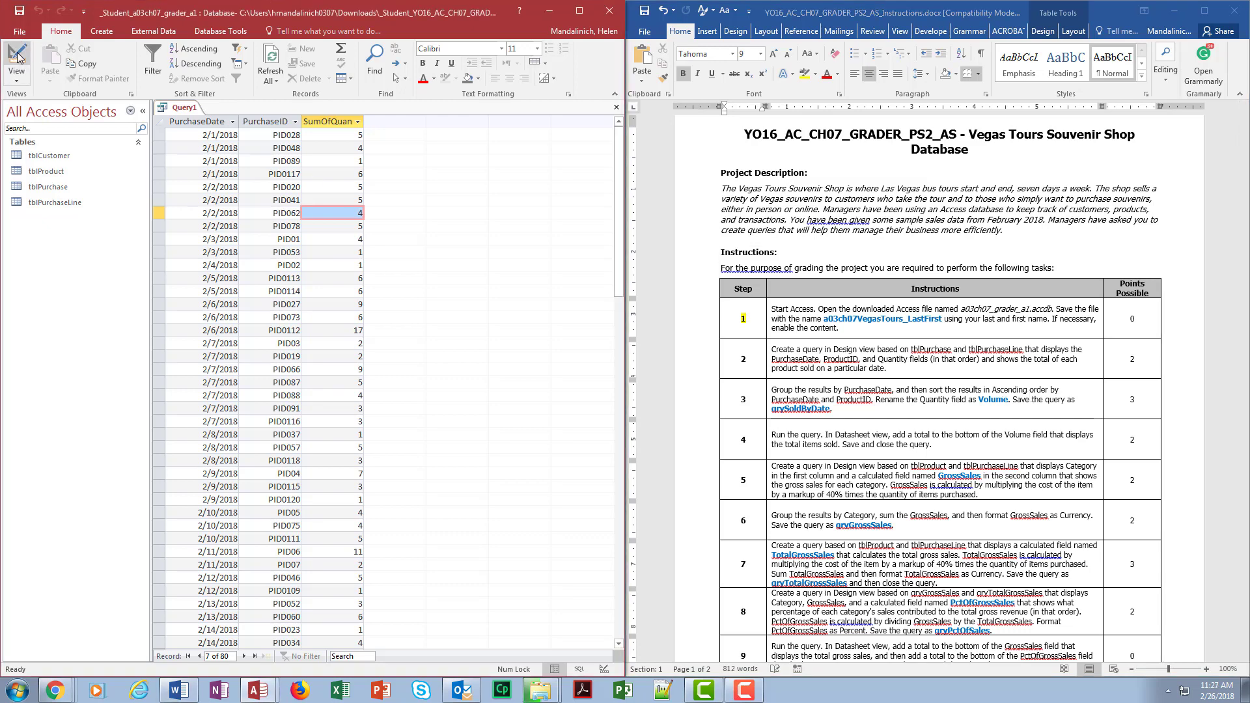
{"action": "left_click", "coordinate": [19, 59]}
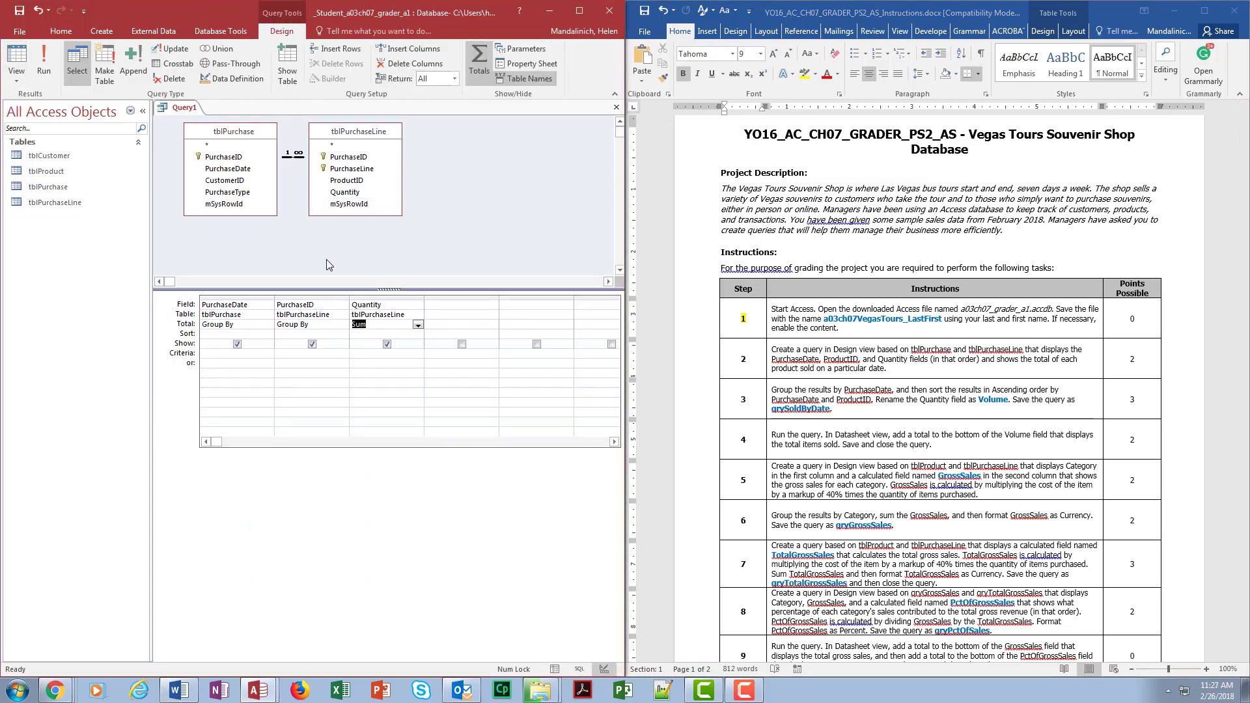
Step: In the Word instructions table, highlight step number 2 in yellow
{"action": "left_click", "coordinate": [733, 366]}
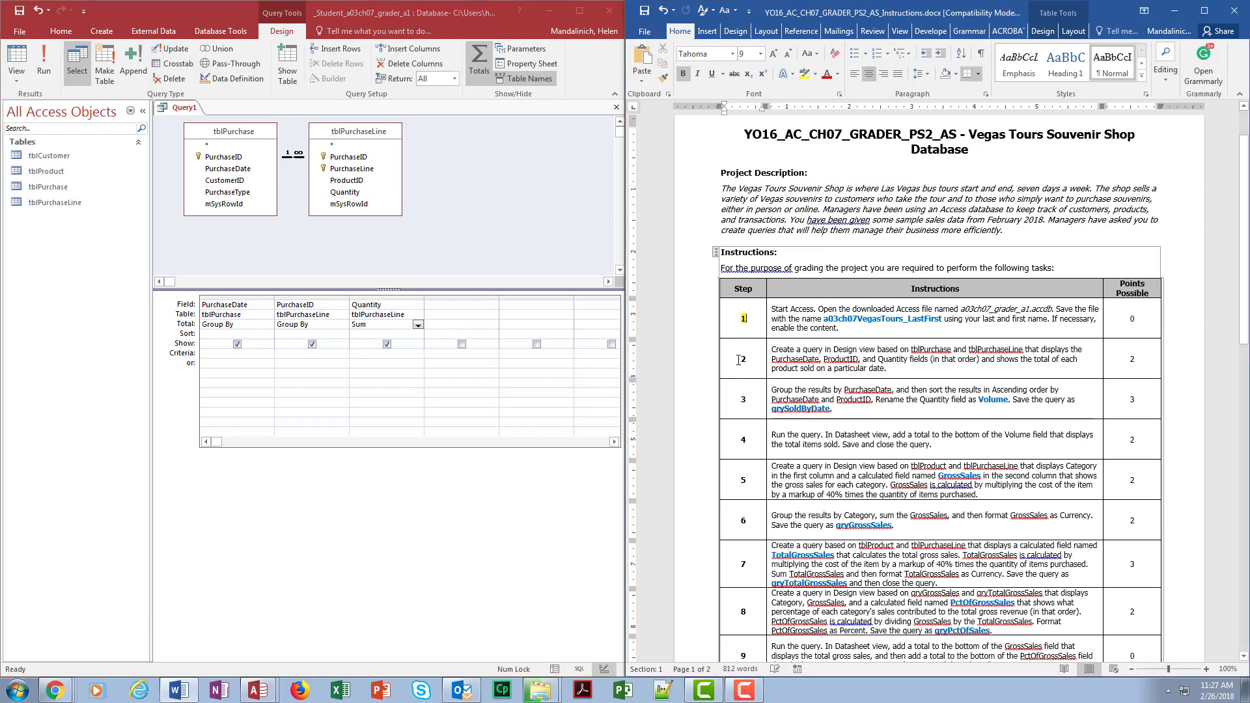
{"action": "double_click", "coordinate": [743, 359]}
{"action": "left_click", "coordinate": [804, 73]}
{"action": "left_click", "coordinate": [765, 400]}
Step: In the Access query grid, sort both the PurchaseDate and PurchaseID columns in ascending order
{"action": "left_click", "coordinate": [254, 334]}
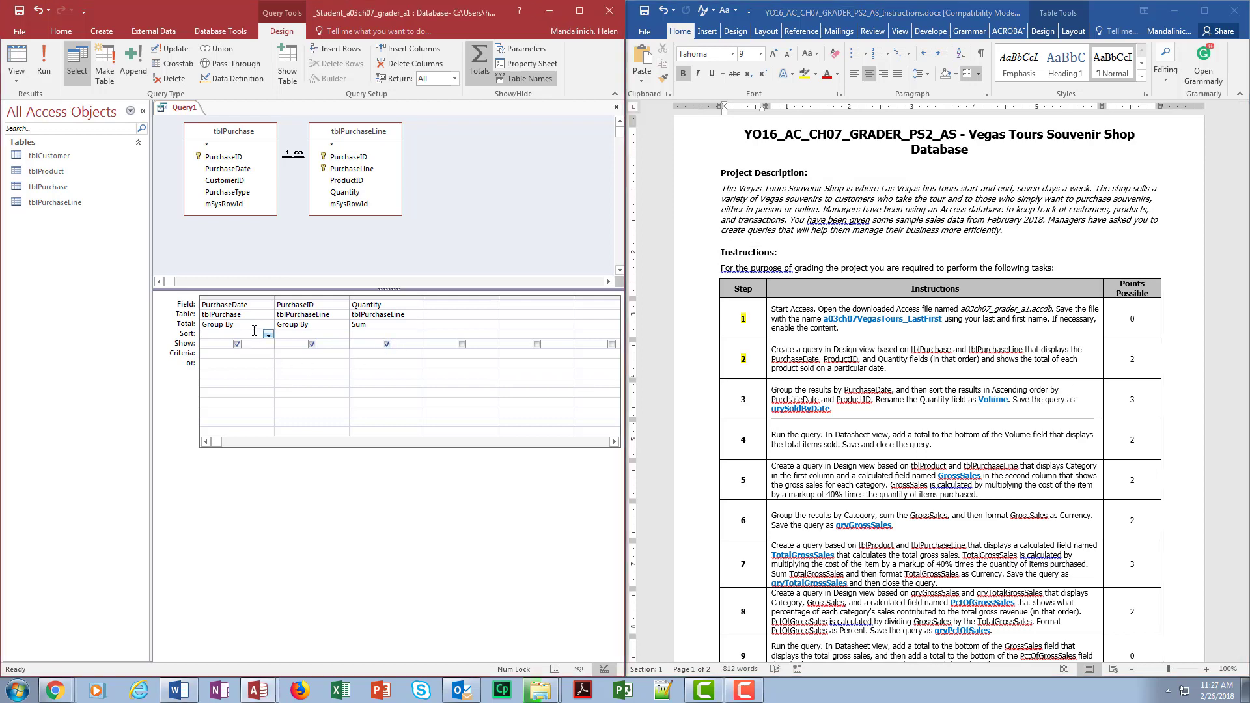
{"action": "left_click", "coordinate": [268, 334]}
{"action": "left_click", "coordinate": [259, 344]}
{"action": "left_click", "coordinate": [331, 333]}
{"action": "left_click", "coordinate": [342, 335]}
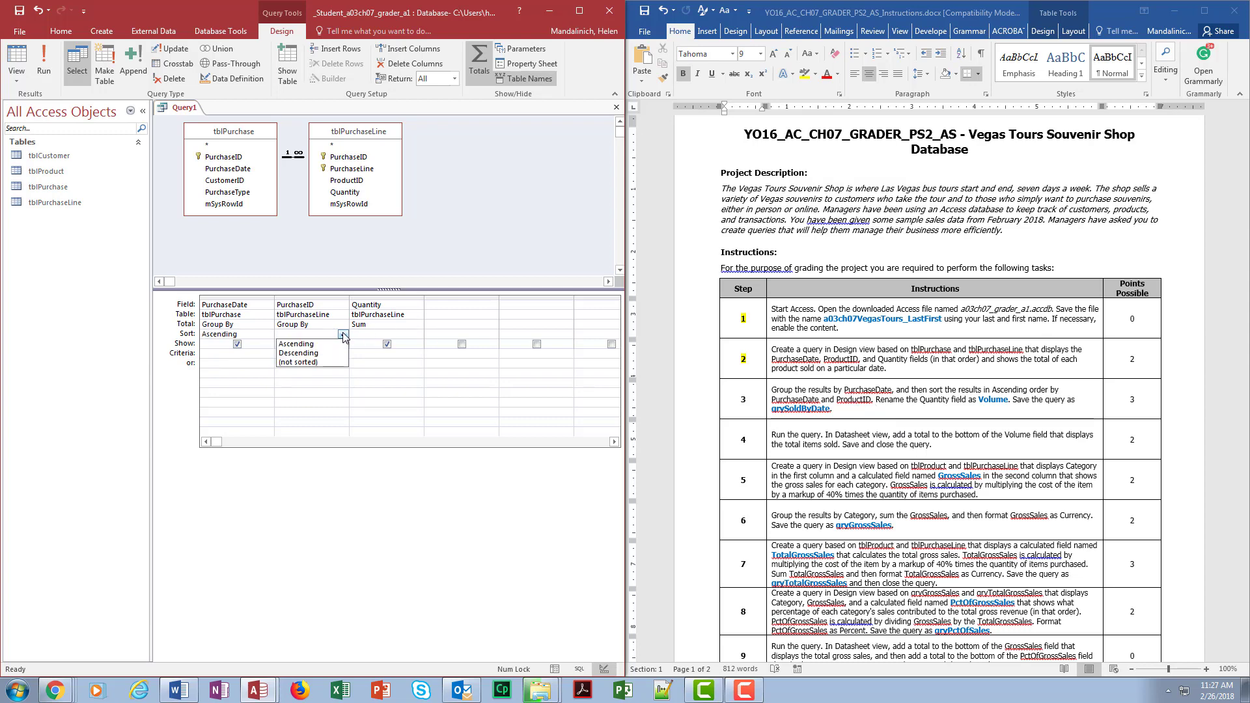
{"action": "left_click", "coordinate": [305, 346]}
Step: Change the field of the query's second column to ProductID
{"action": "left_click", "coordinate": [322, 305]}
{"action": "left_click", "coordinate": [342, 305]}
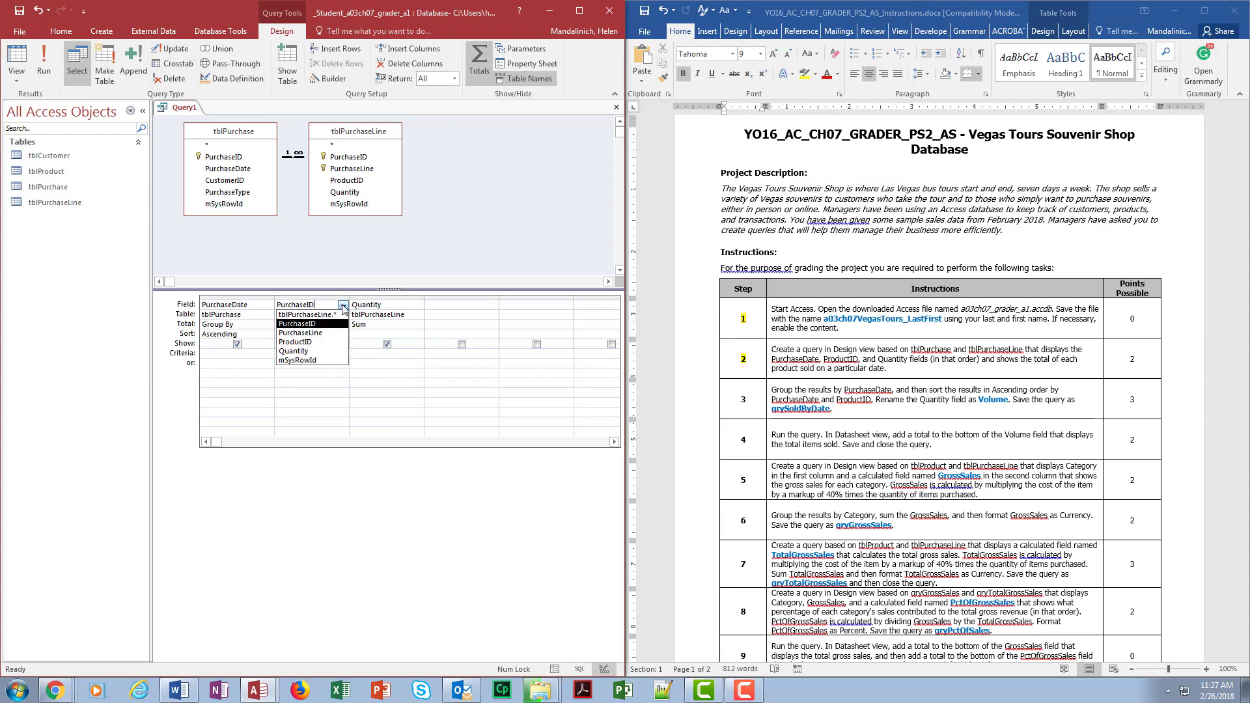
{"action": "left_click", "coordinate": [324, 343]}
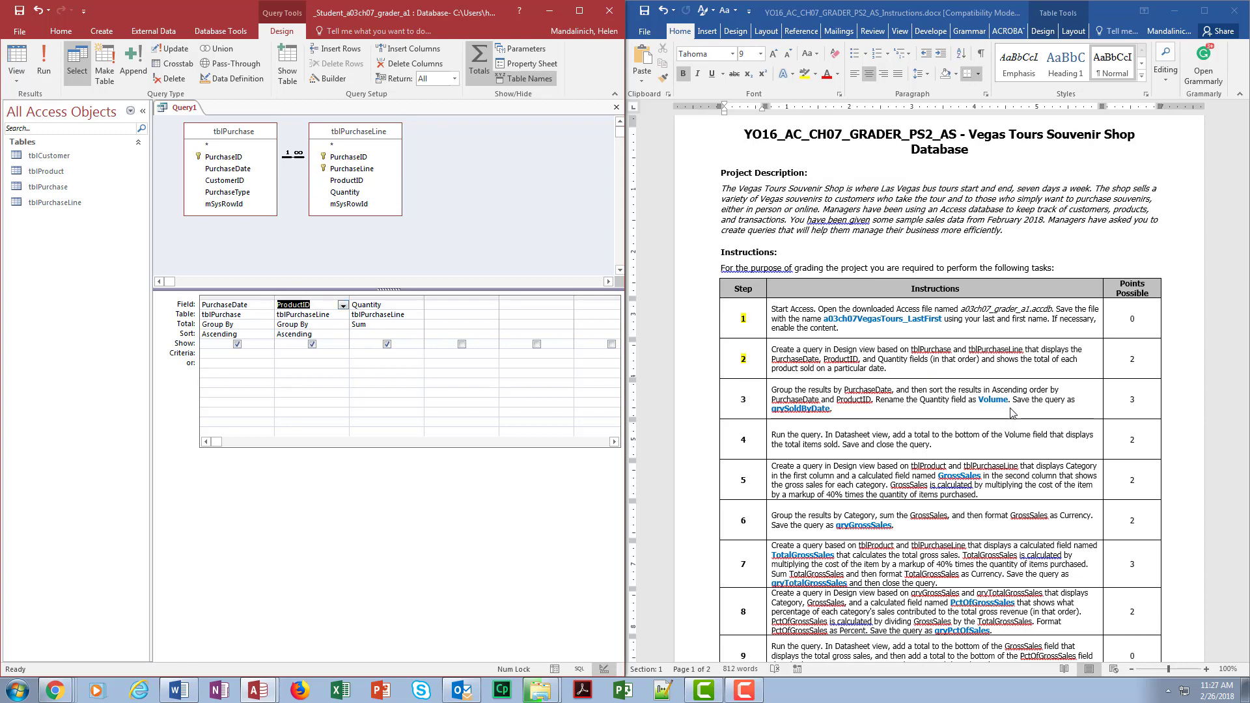
Step: Rename the Quantity column as Volume with a "Volume:" alias before [Quantity], and run the query to check it
{"action": "left_click", "coordinate": [353, 306]}
{"action": "type", "text": "Volume"}
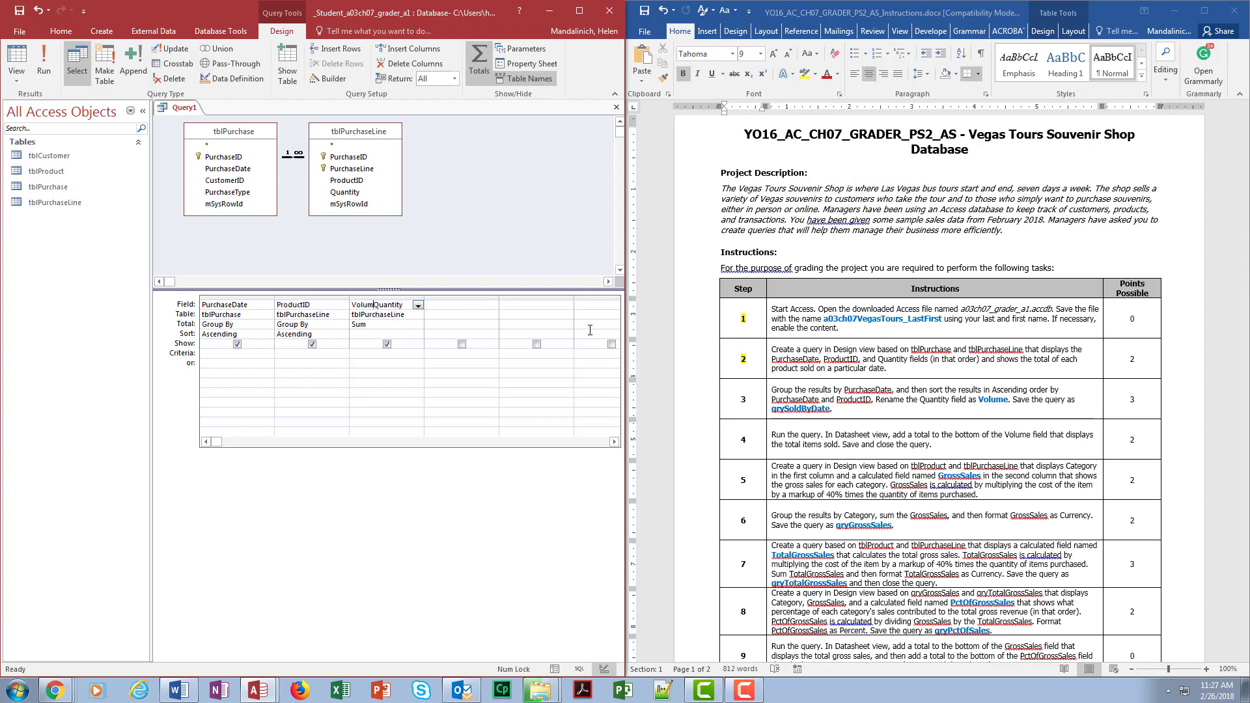
{"action": "type", "text": ":["}
{"action": "left_click", "coordinate": [47, 58]}
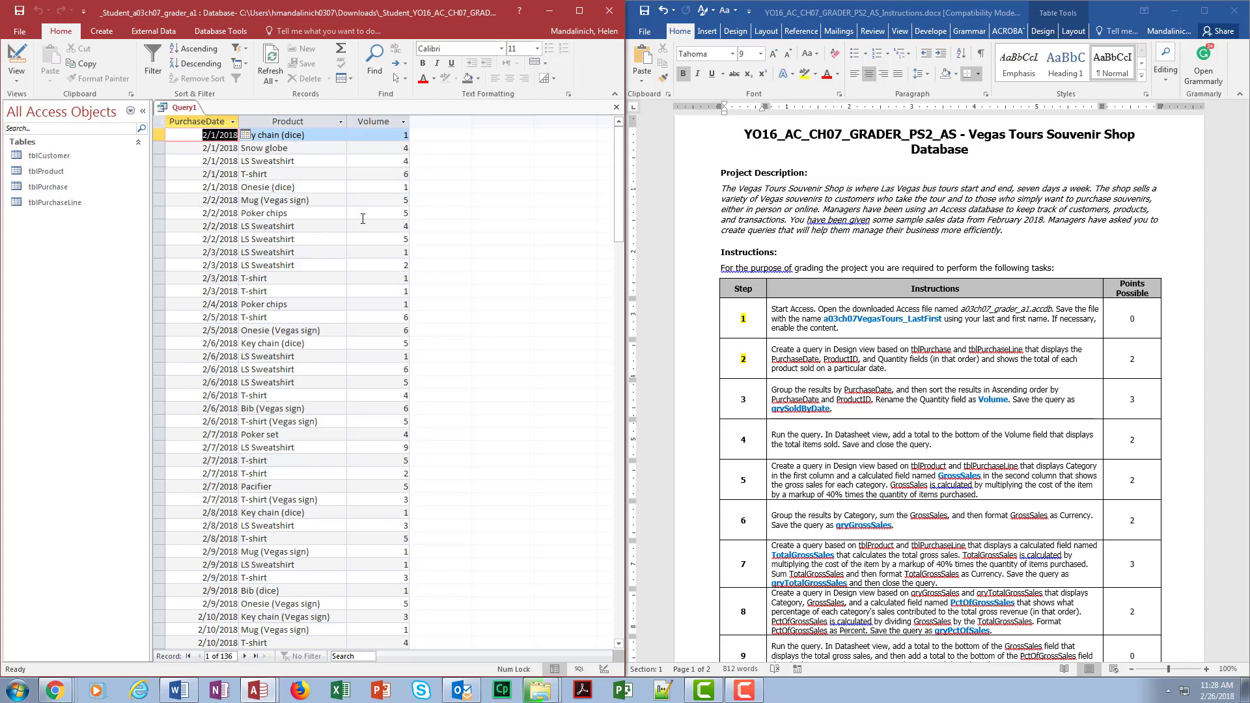
{"action": "left_click", "coordinate": [16, 65]}
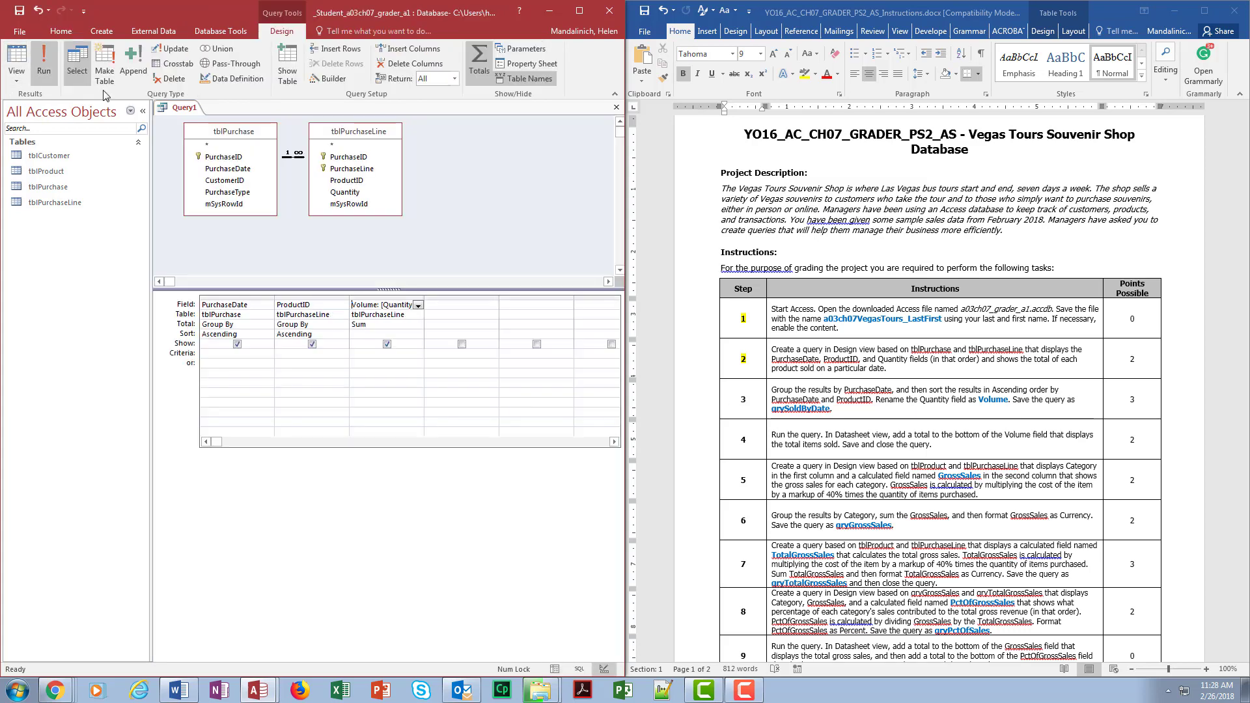
Step: Save the query as qrySoldByDate
{"action": "left_click", "coordinate": [20, 11]}
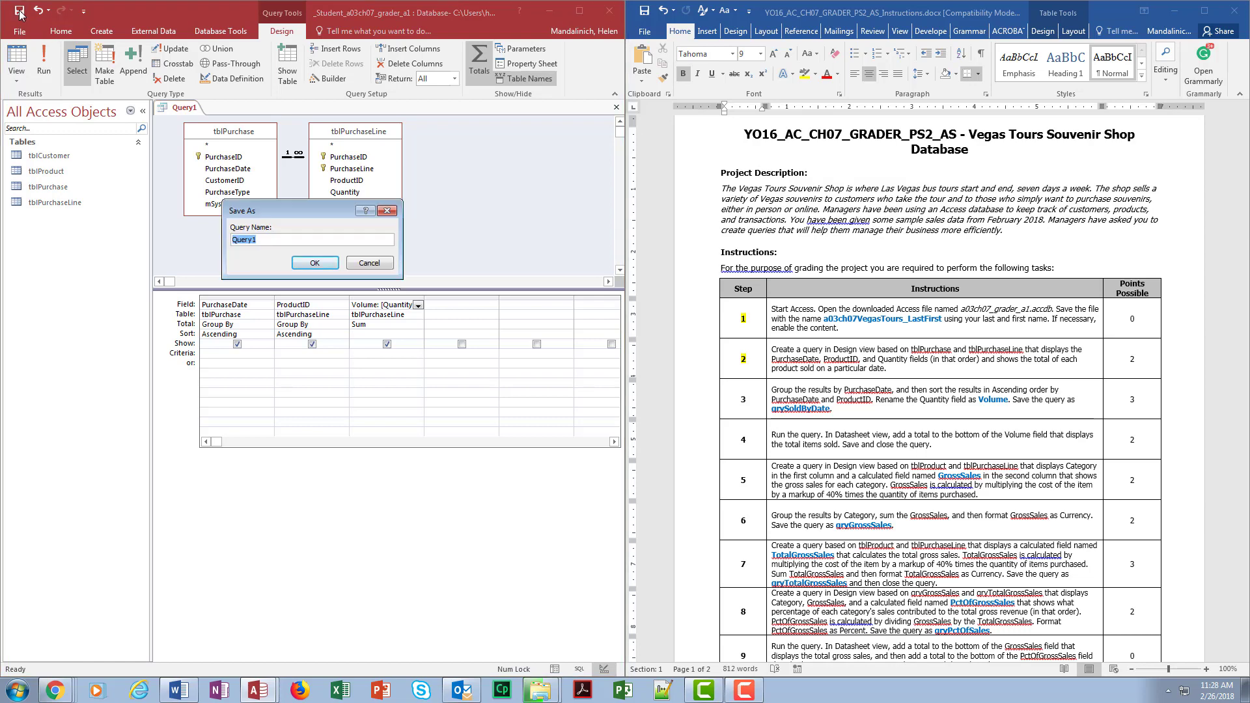
{"action": "type", "text": "qrySoldByDate"}
{"action": "left_click", "coordinate": [315, 264]}
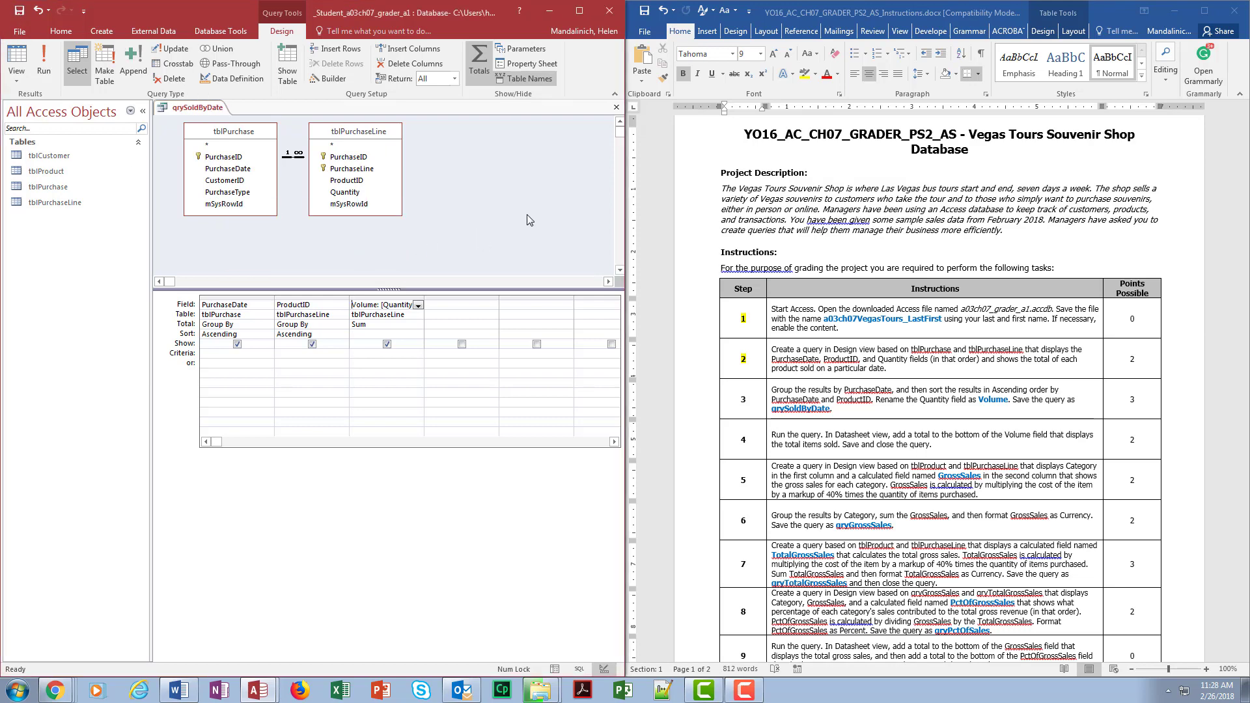
Step: In the Word instructions table, highlight step number 3 in yellow
{"action": "double_click", "coordinate": [743, 400]}
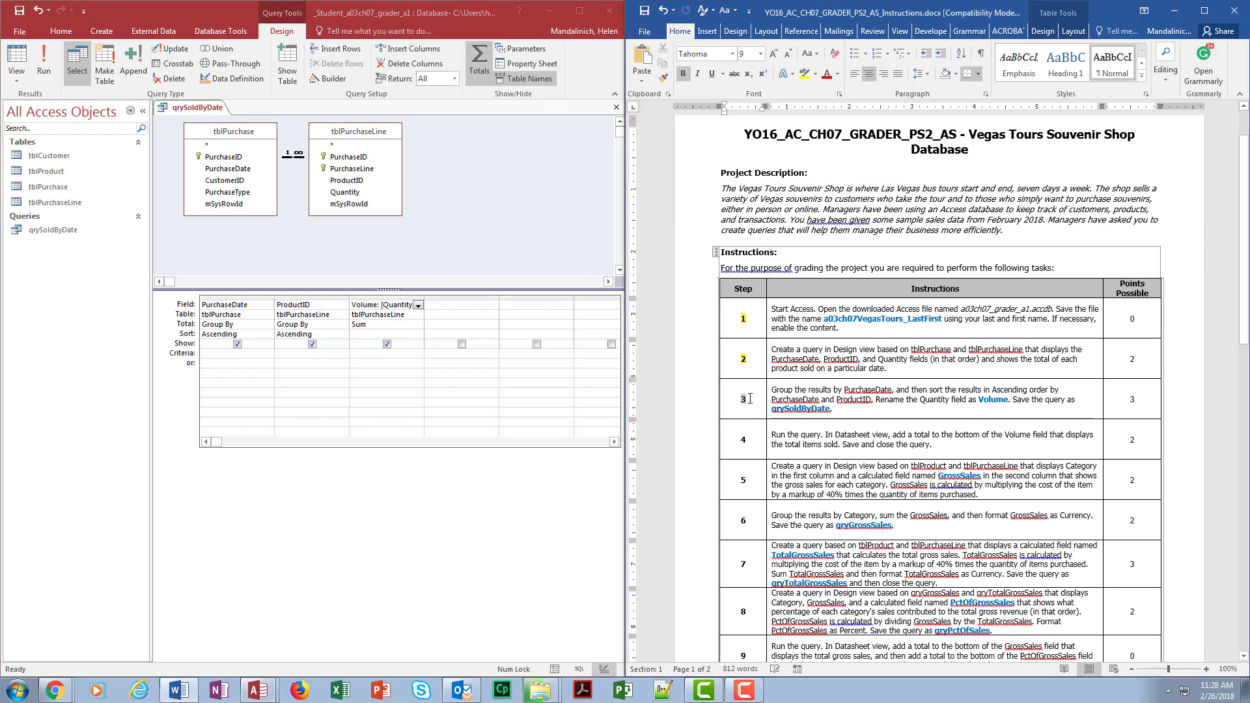
{"action": "left_click", "coordinate": [812, 76]}
{"action": "left_click", "coordinate": [759, 399]}
{"action": "left_click", "coordinate": [817, 437]}
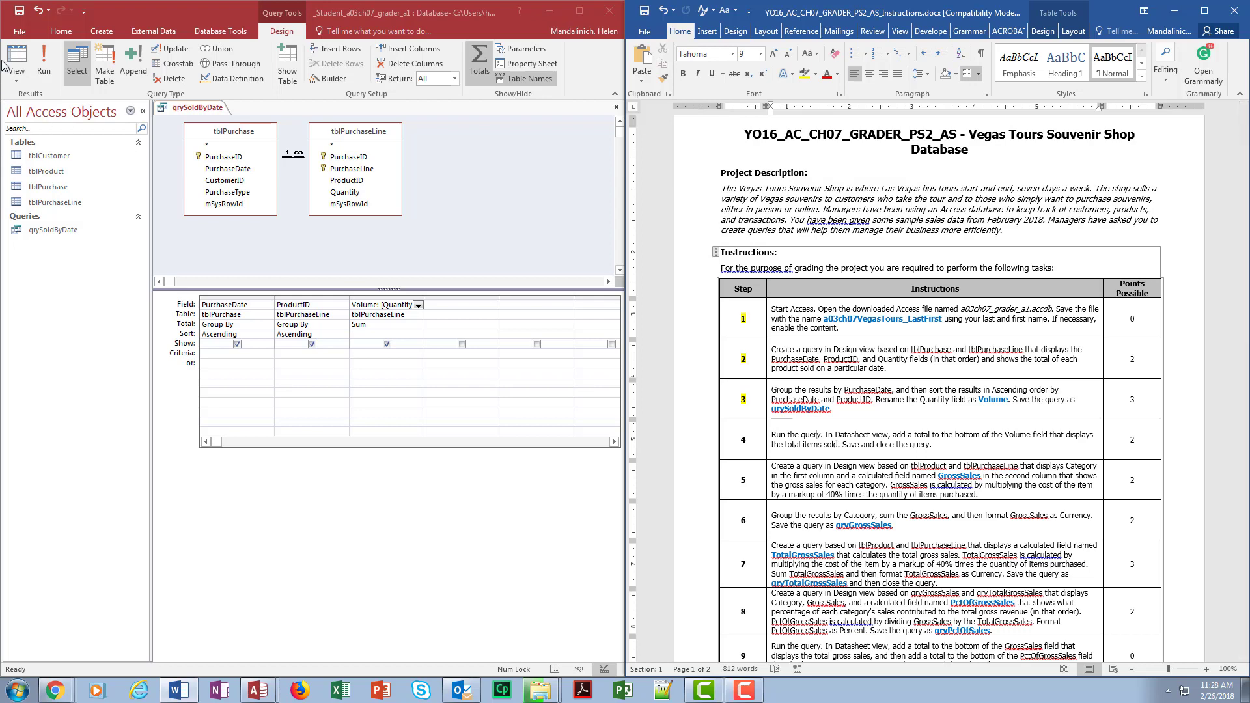
Step: Switch to Access and run qrySoldByDate to display its records through to the last one
{"action": "left_click", "coordinate": [40, 61]}
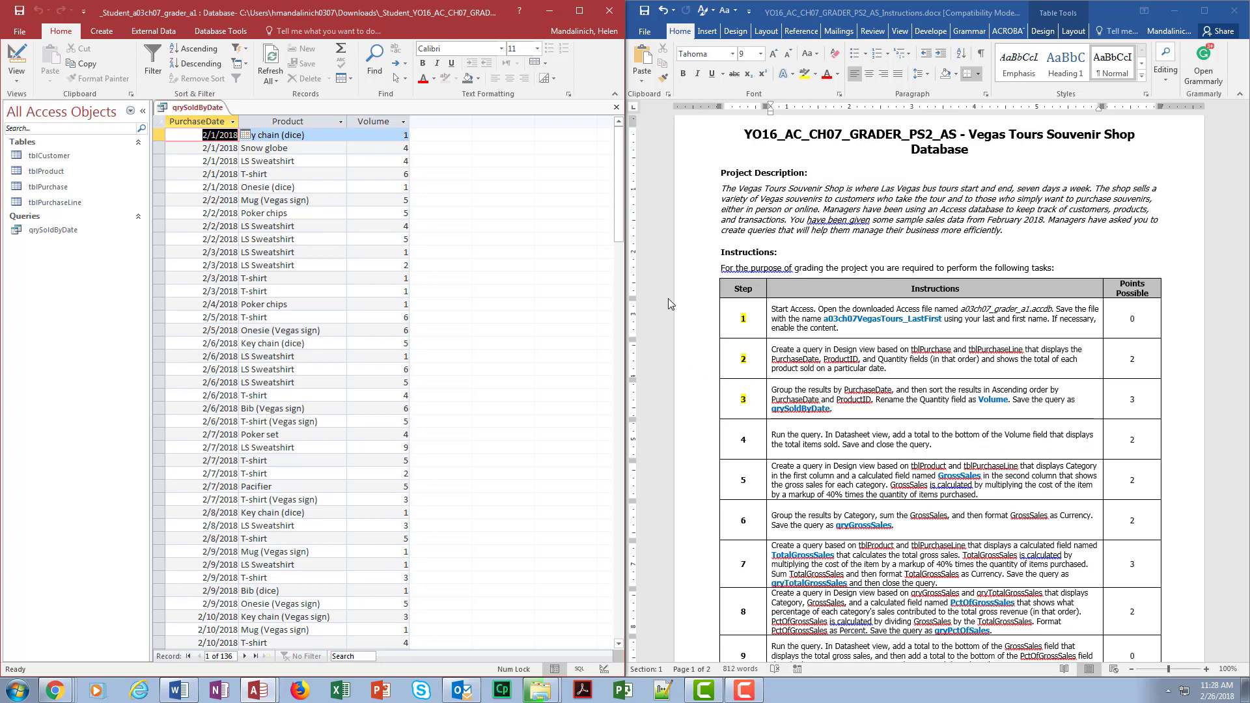
{"action": "left_click_drag", "start_coordinate": [620, 234], "coordinate": [622, 534]}
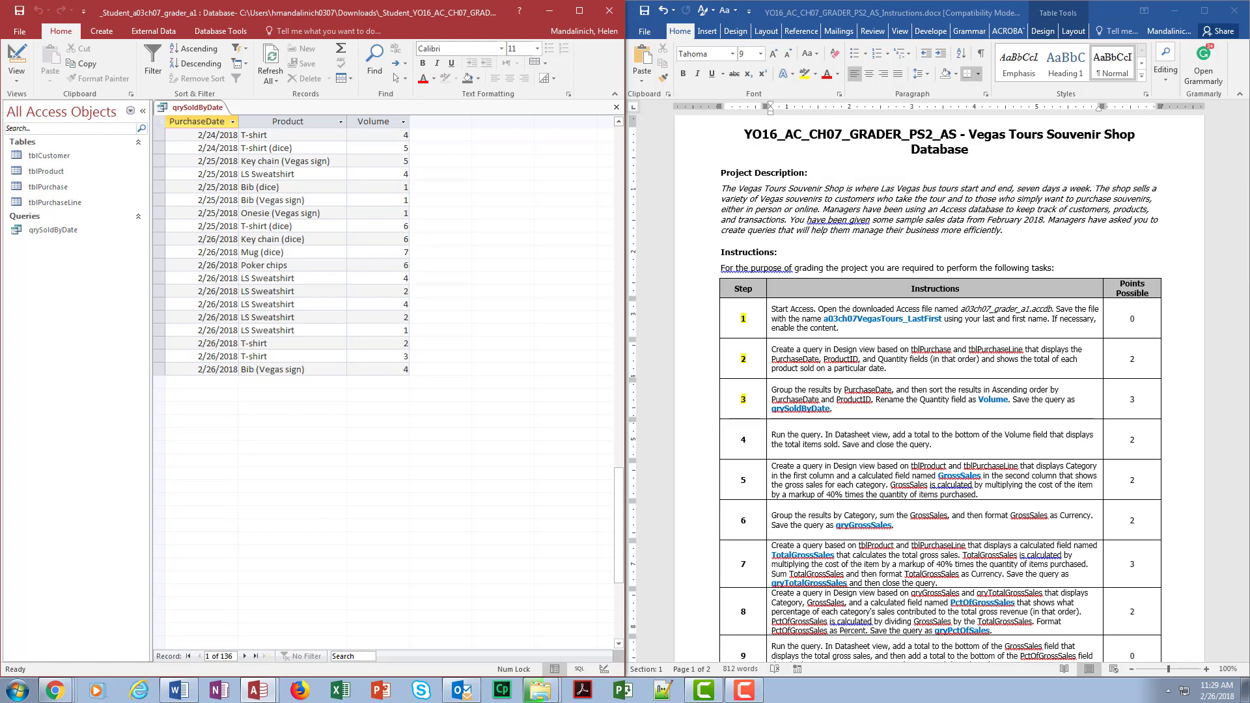
{"action": "left_click", "coordinate": [895, 195]}
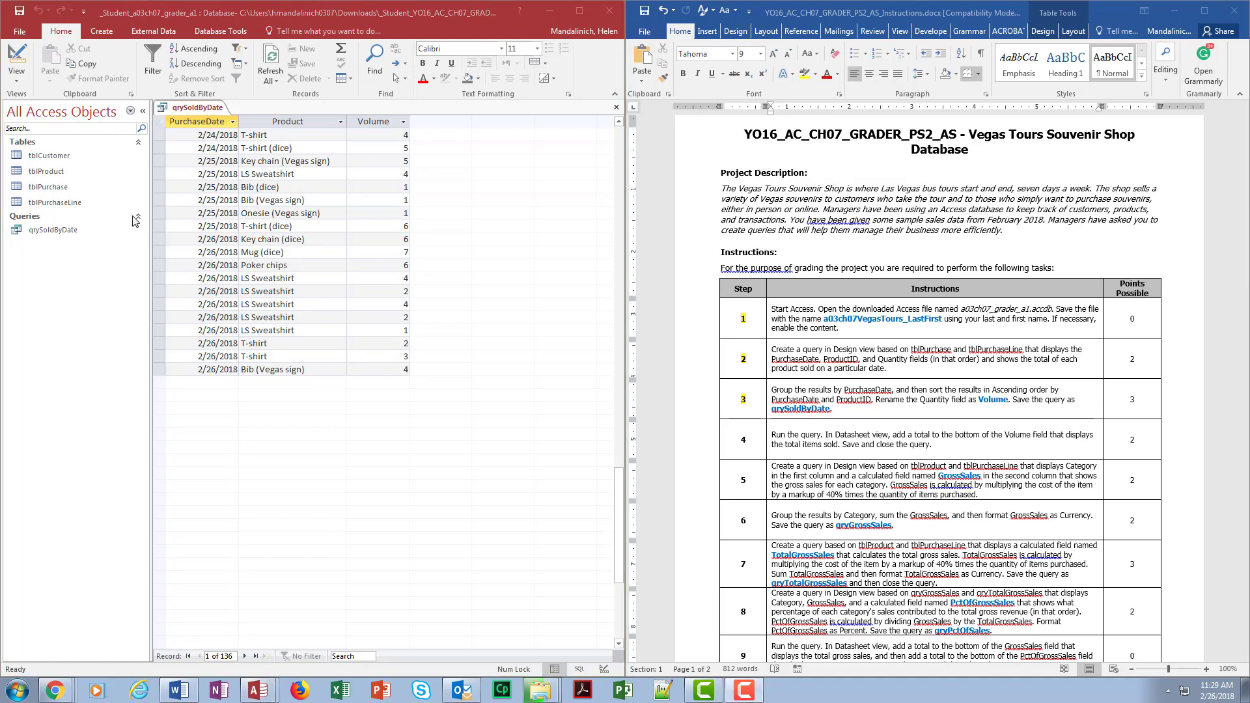
{"action": "left_click", "coordinate": [376, 390]}
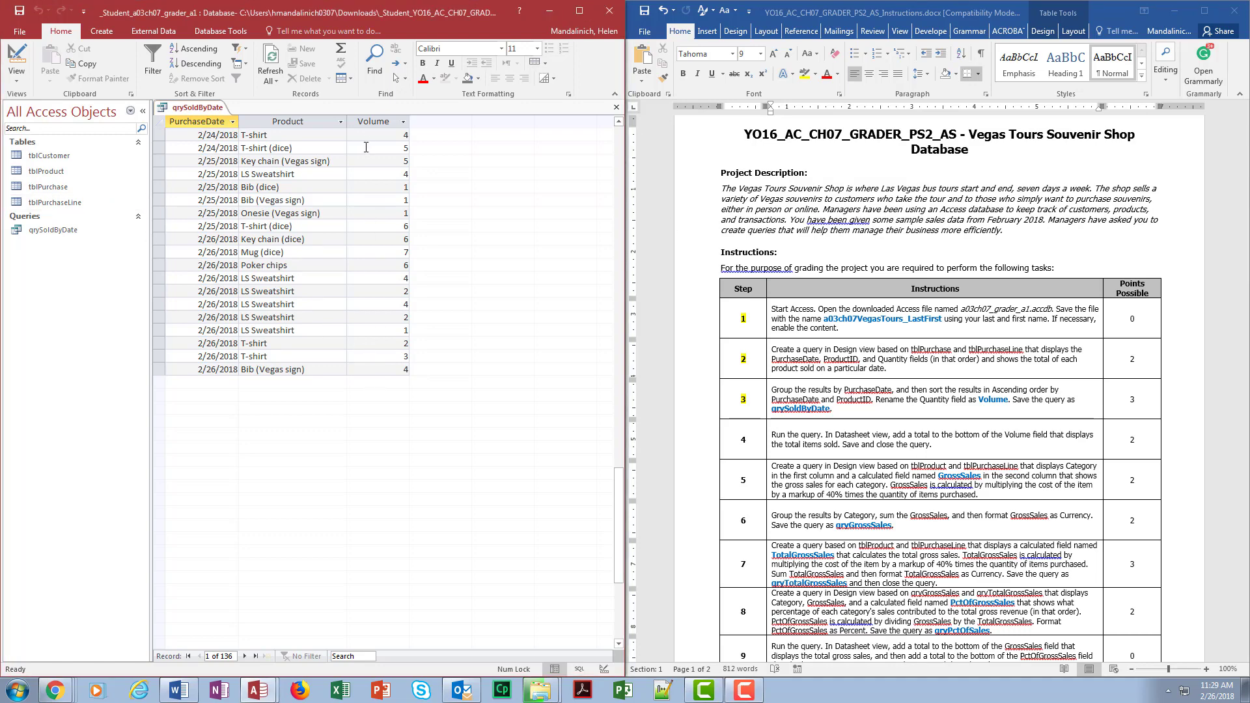
Step: Add a Total row to the datasheet with Sum for the Volume column, and close the query
{"action": "left_click", "coordinate": [371, 122]}
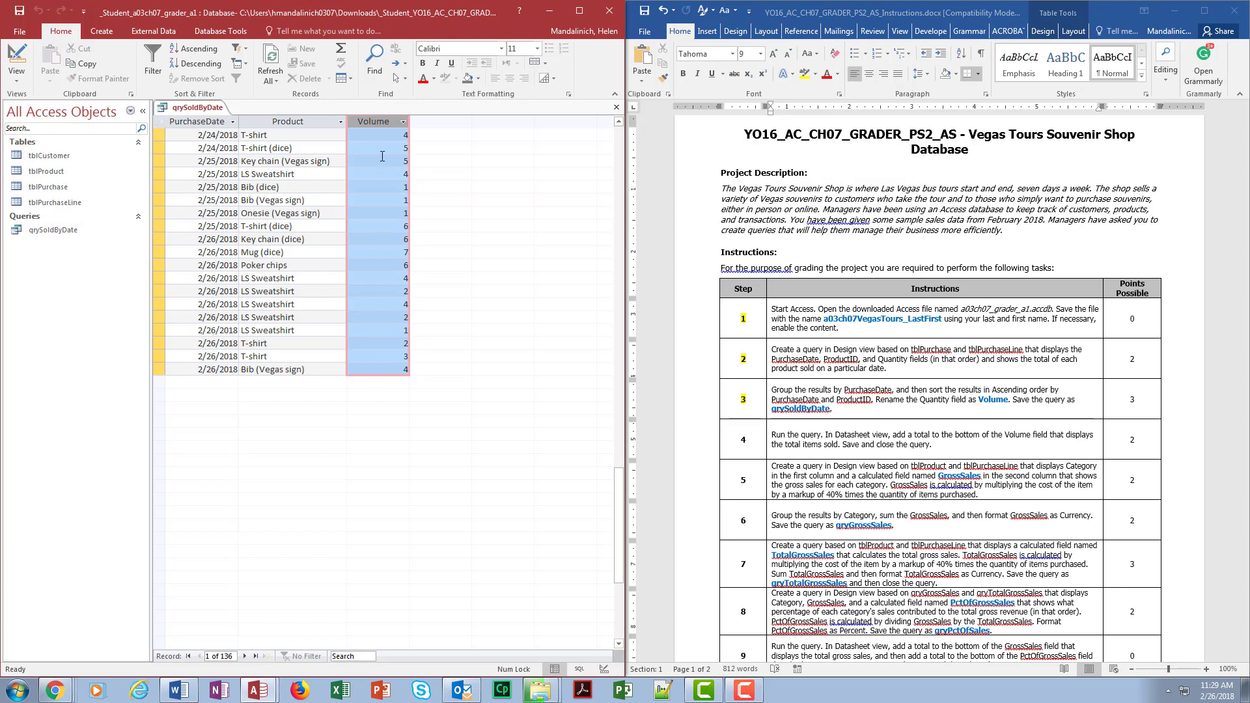
{"action": "left_click", "coordinate": [342, 49]}
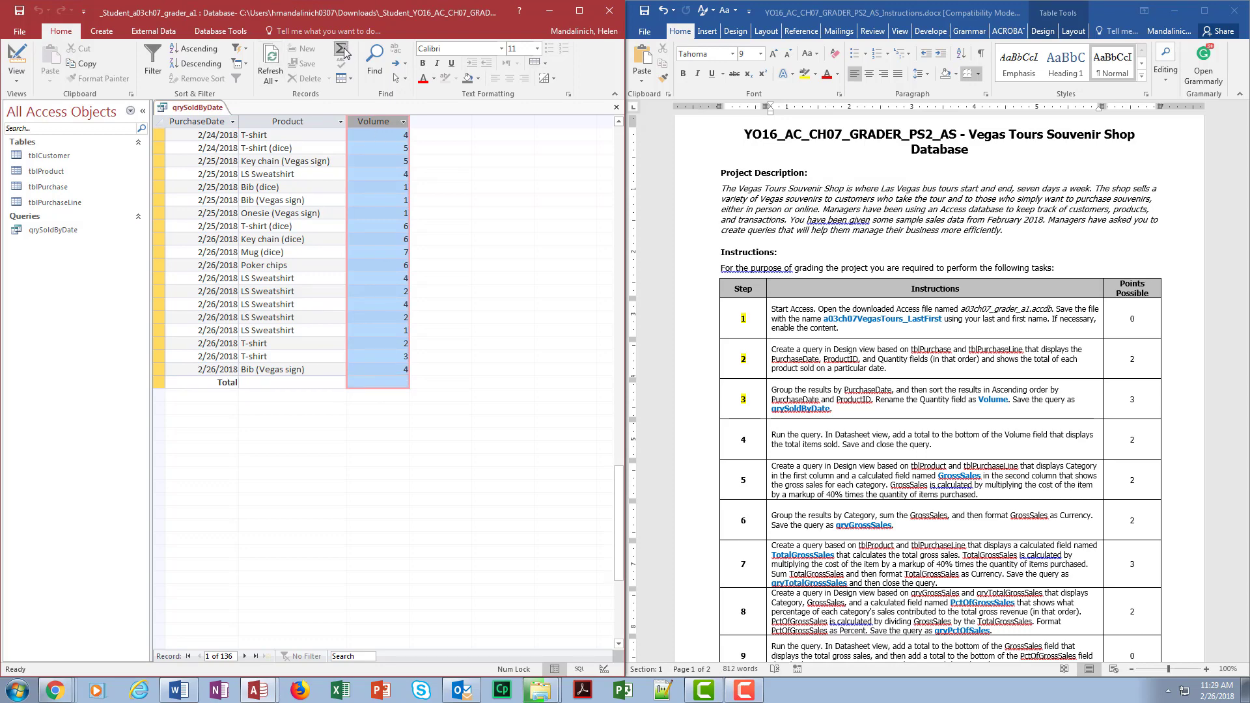
{"action": "left_click", "coordinate": [380, 383]}
{"action": "left_click", "coordinate": [353, 383]}
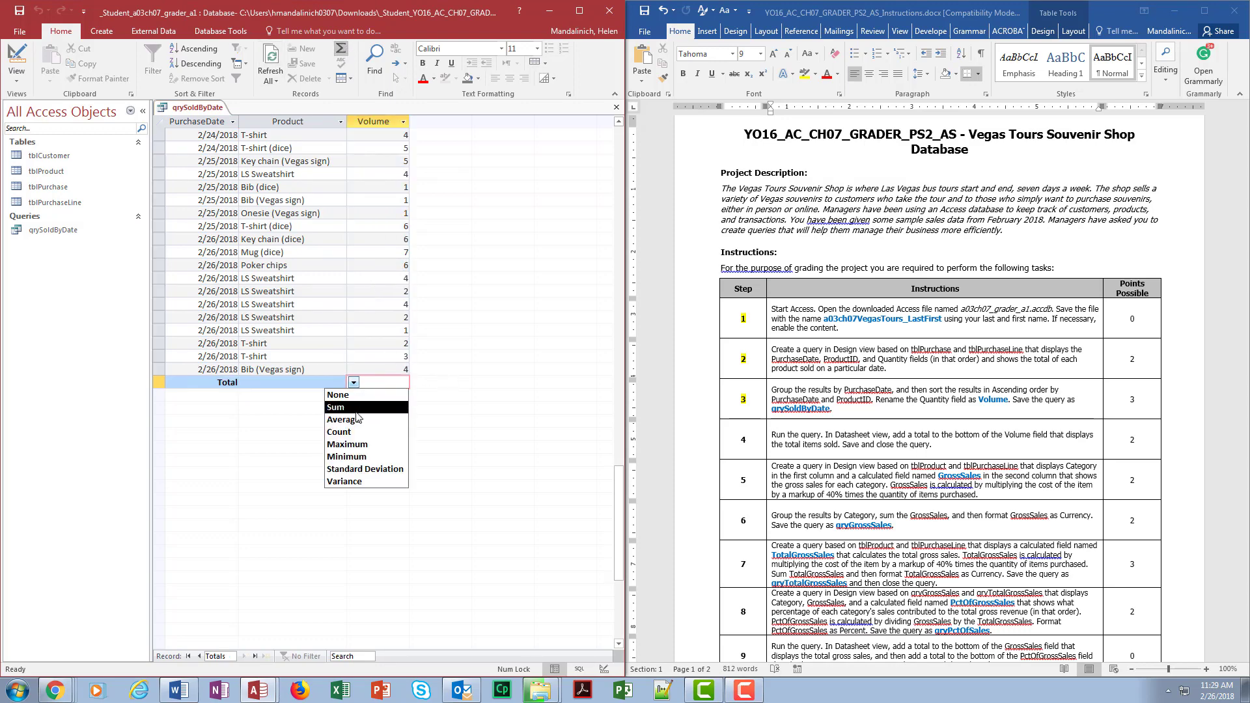
{"action": "left_click", "coordinate": [355, 409]}
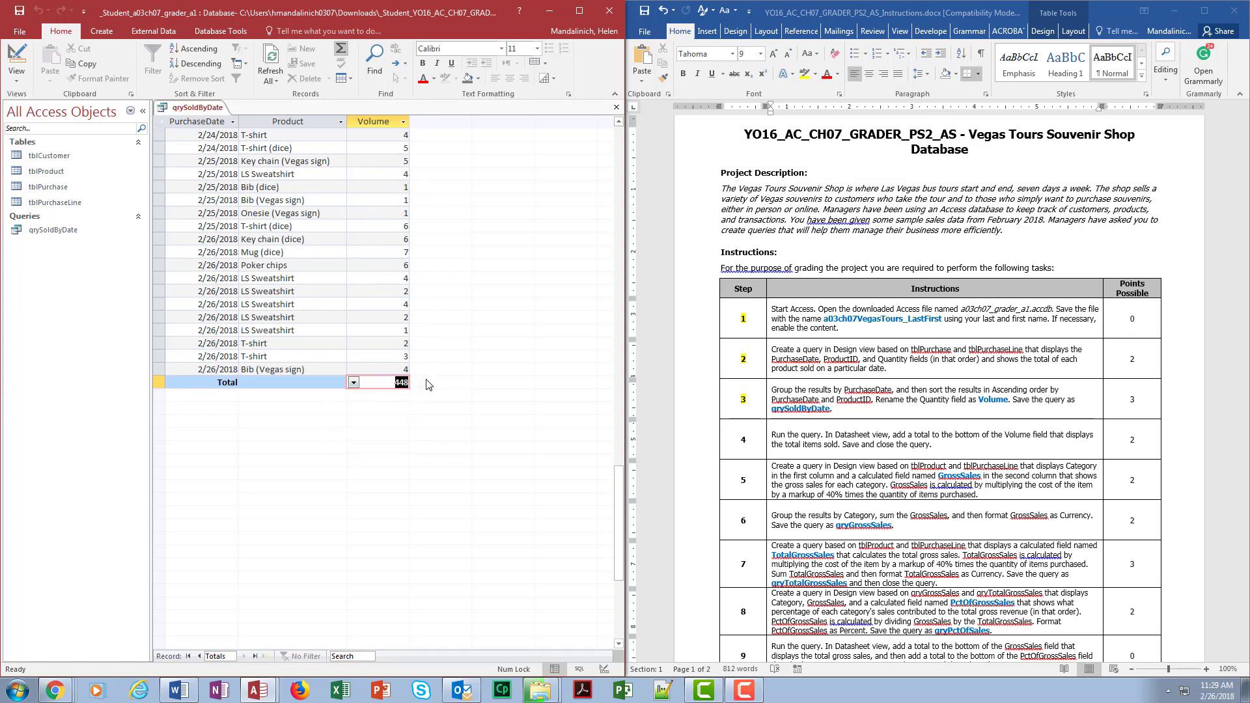
{"action": "left_click", "coordinate": [391, 383]}
{"action": "left_click", "coordinate": [616, 106]}
Step: In the Word instructions table, highlight step number 4 in yellow
{"action": "left_click", "coordinate": [744, 449]}
{"action": "double_click", "coordinate": [743, 440]}
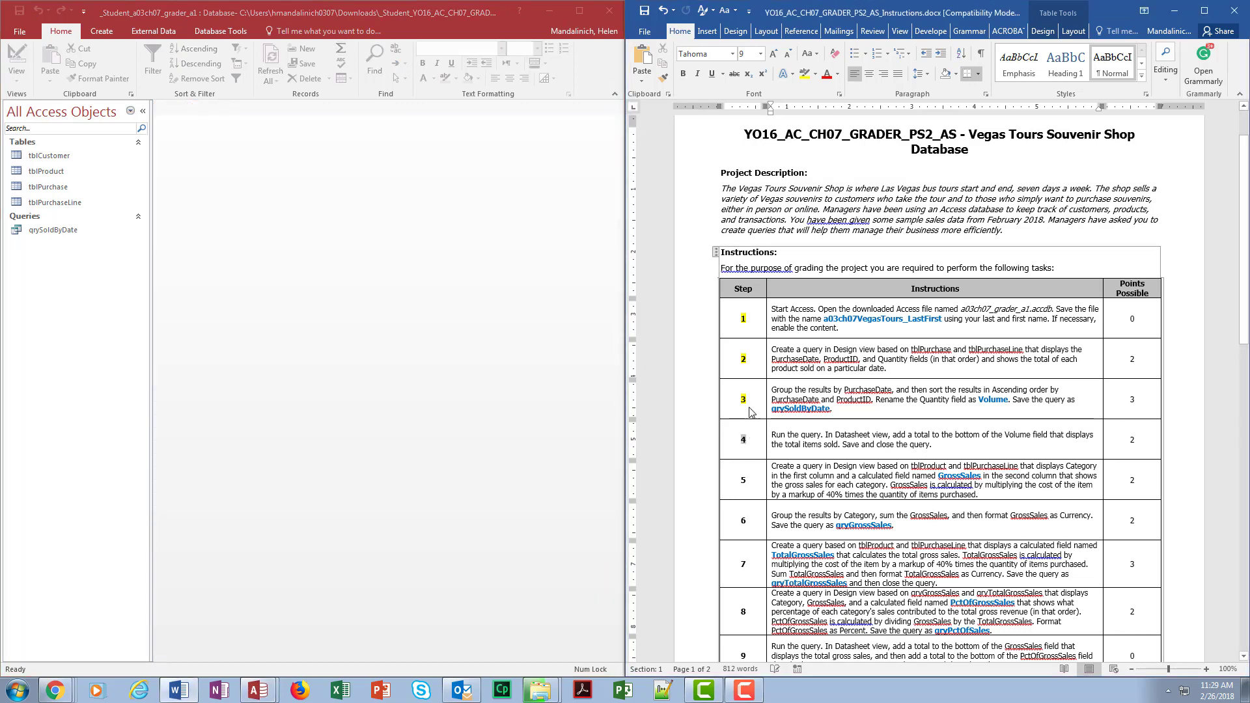
{"action": "left_click", "coordinate": [805, 74]}
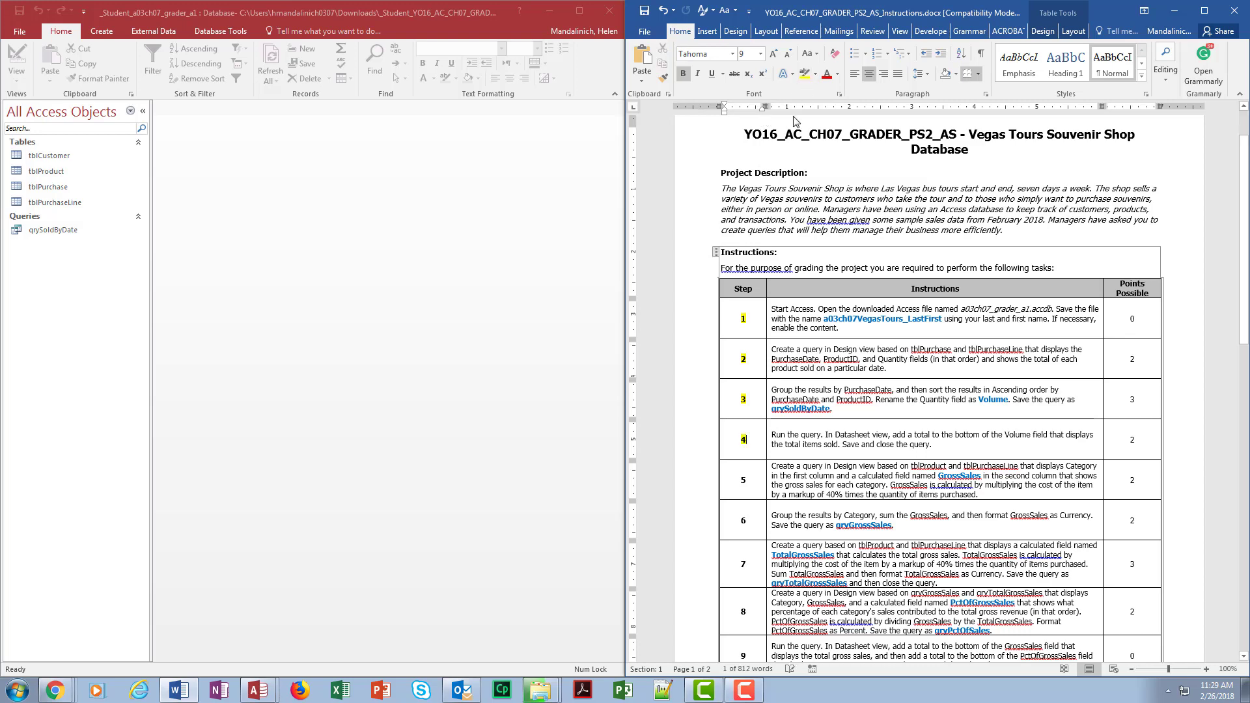
{"action": "left_click", "coordinate": [907, 442]}
{"action": "left_click", "coordinate": [908, 466]}
{"action": "scroll", "coordinate": [908, 467], "scroll_direction": "down", "scroll_amount": 4}
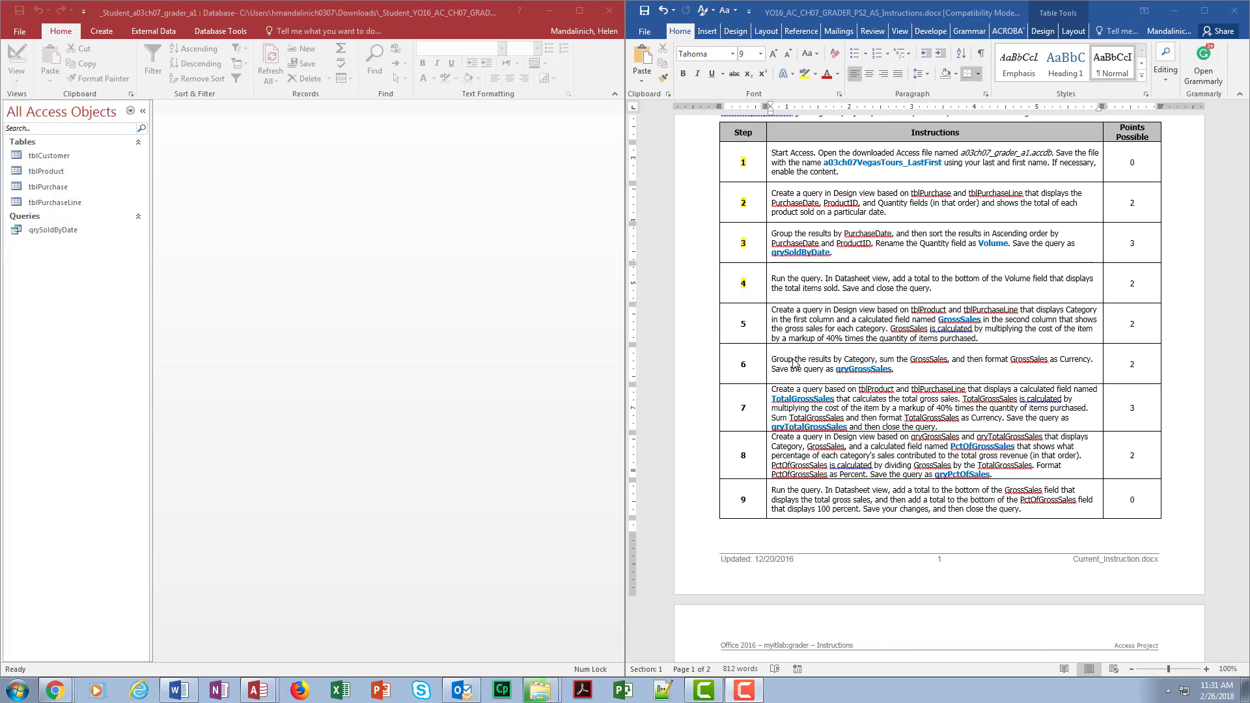
Step: In Access, create a new query in Design view based on tblProduct and tblPurchaseLine
{"action": "left_click", "coordinate": [104, 33]}
{"action": "left_click", "coordinate": [104, 33]}
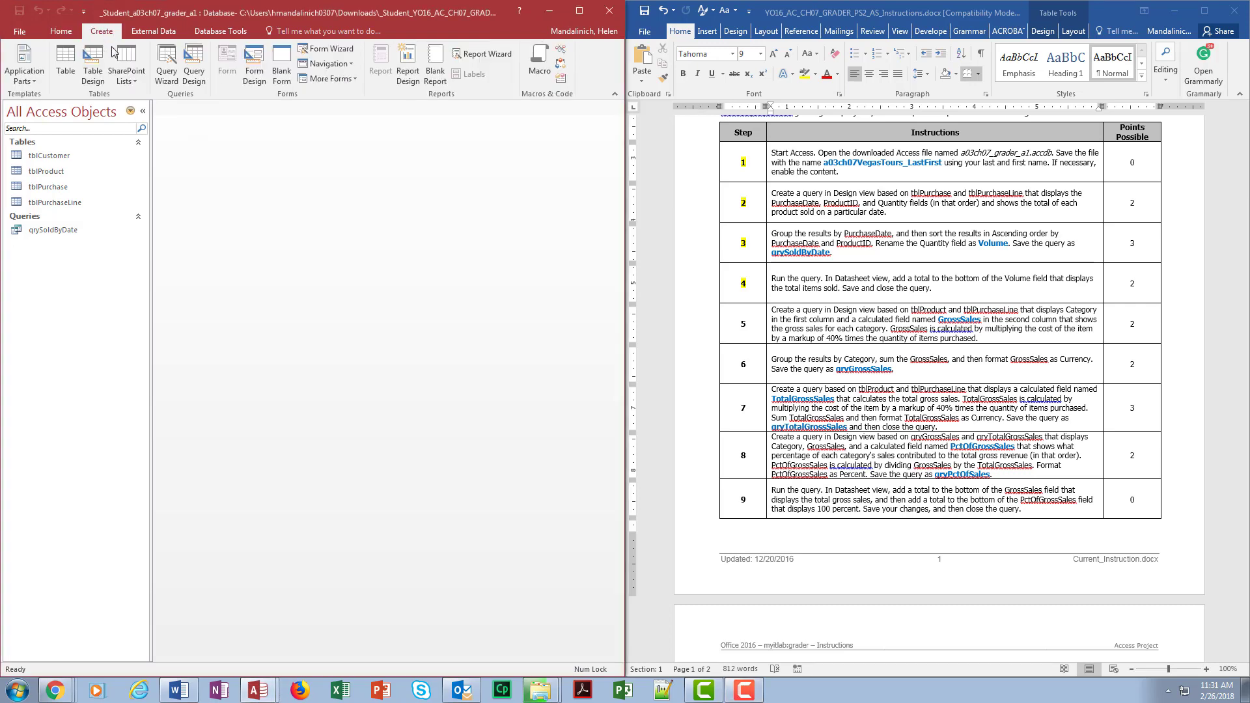
{"action": "left_click", "coordinate": [193, 62]}
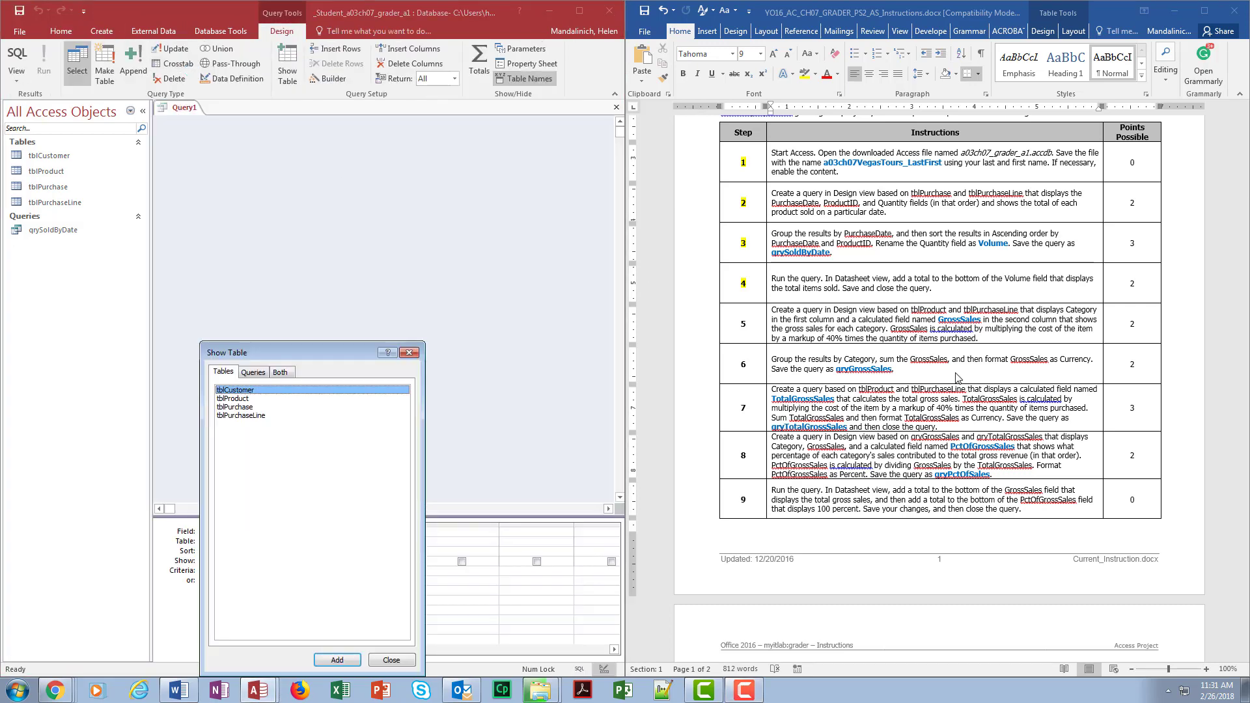
{"action": "left_click", "coordinate": [285, 399]}
{"action": "left_click", "coordinate": [332, 660]}
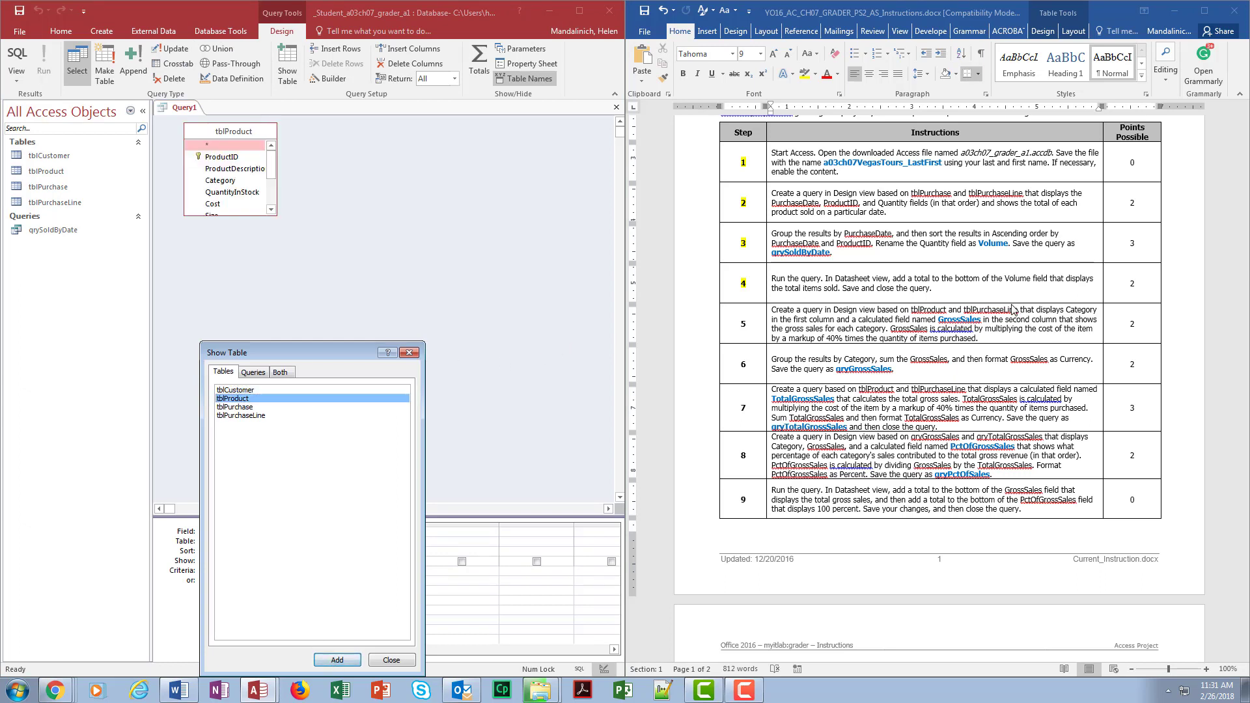
{"action": "left_click", "coordinate": [305, 417]}
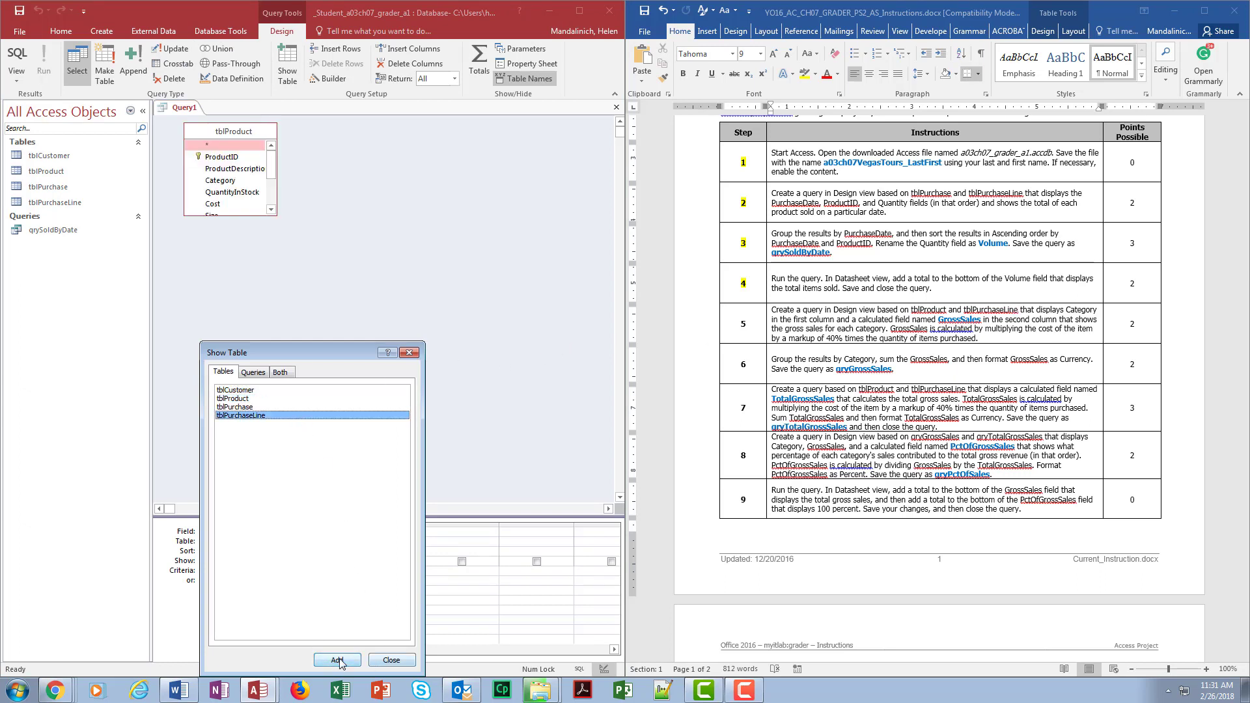
{"action": "left_click", "coordinate": [352, 660]}
{"action": "left_click", "coordinate": [392, 661]}
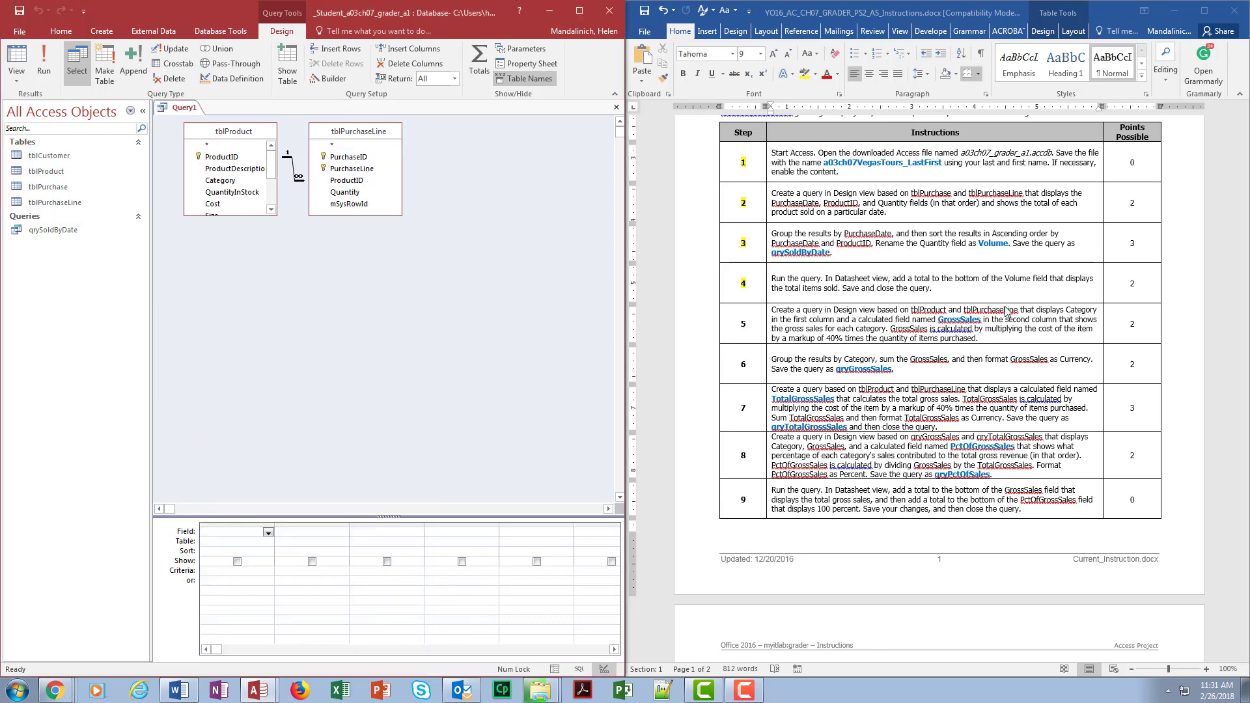
Step: Enlarge the tblProduct field list to show all its fields, and add Category as the query's first column
{"action": "left_click_drag", "start_coordinate": [245, 215], "coordinate": [251, 294]}
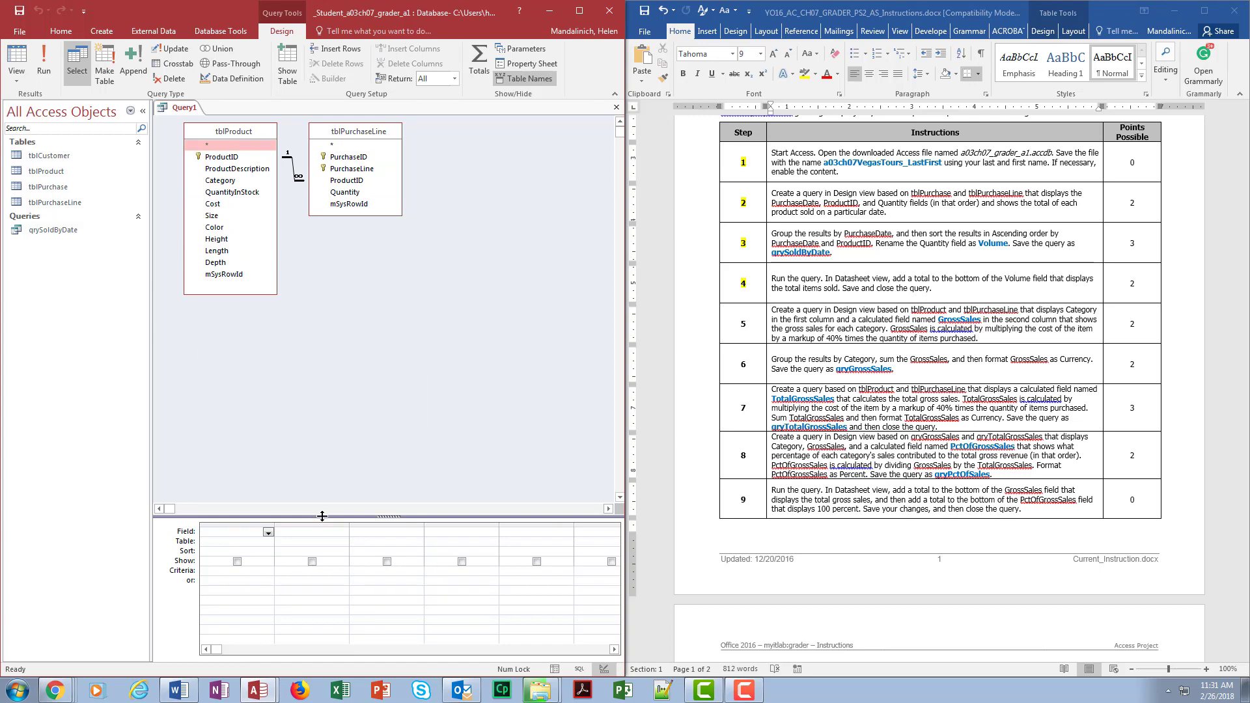
{"action": "left_click_drag", "start_coordinate": [322, 516], "coordinate": [344, 325]}
{"action": "left_click", "coordinate": [143, 111]}
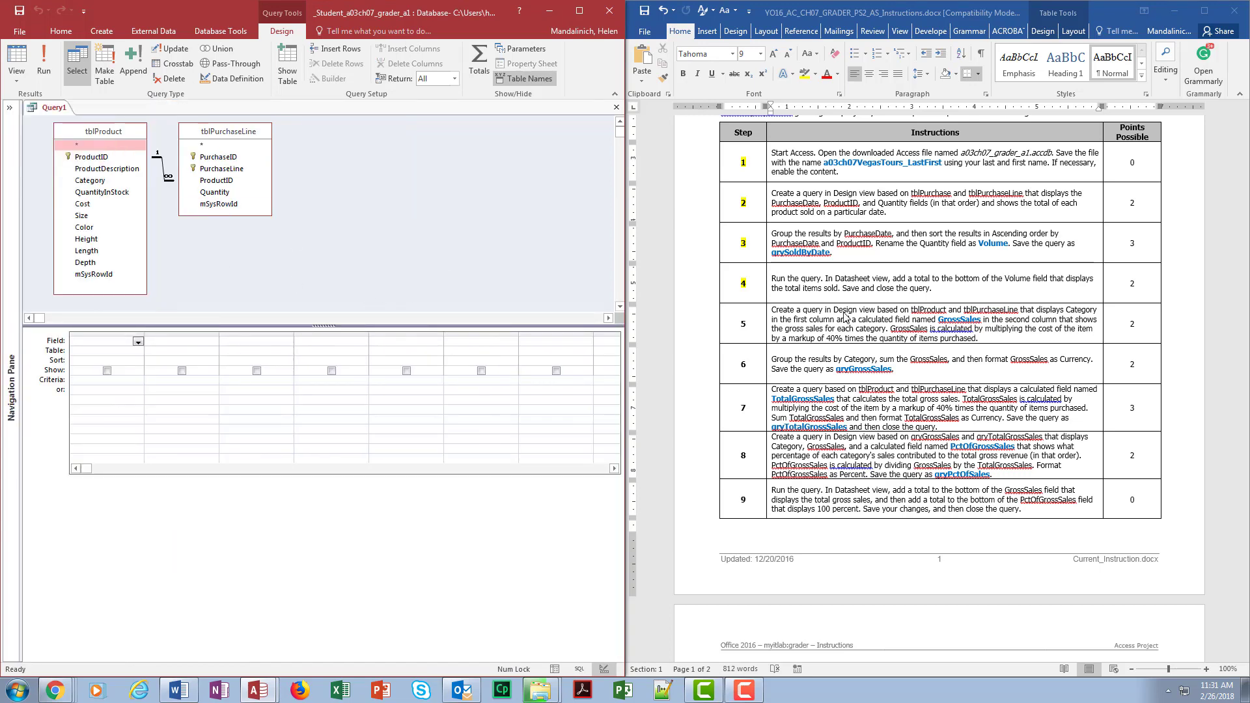
{"action": "double_click", "coordinate": [97, 181]}
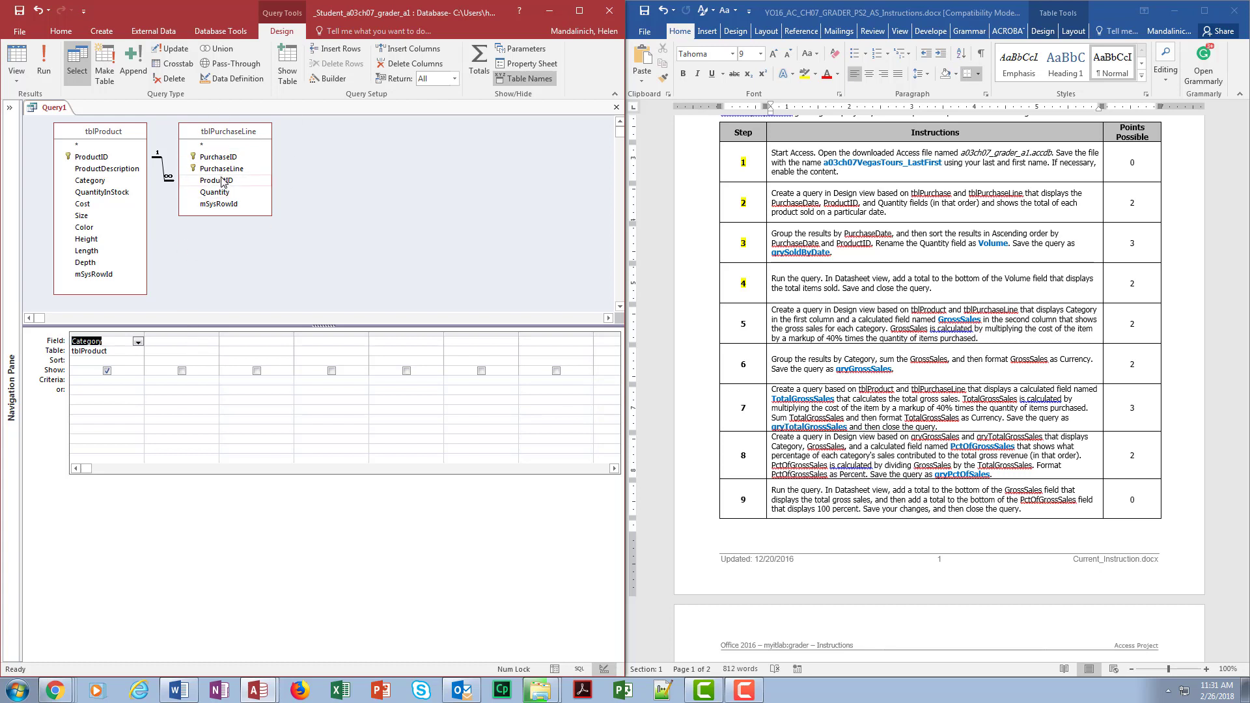
Step: Open the Zoom box for the second column's field and set its font size to 14
{"action": "left_click", "coordinate": [170, 341]}
{"action": "right_click", "coordinate": [171, 341]}
{"action": "left_click", "coordinate": [174, 438]}
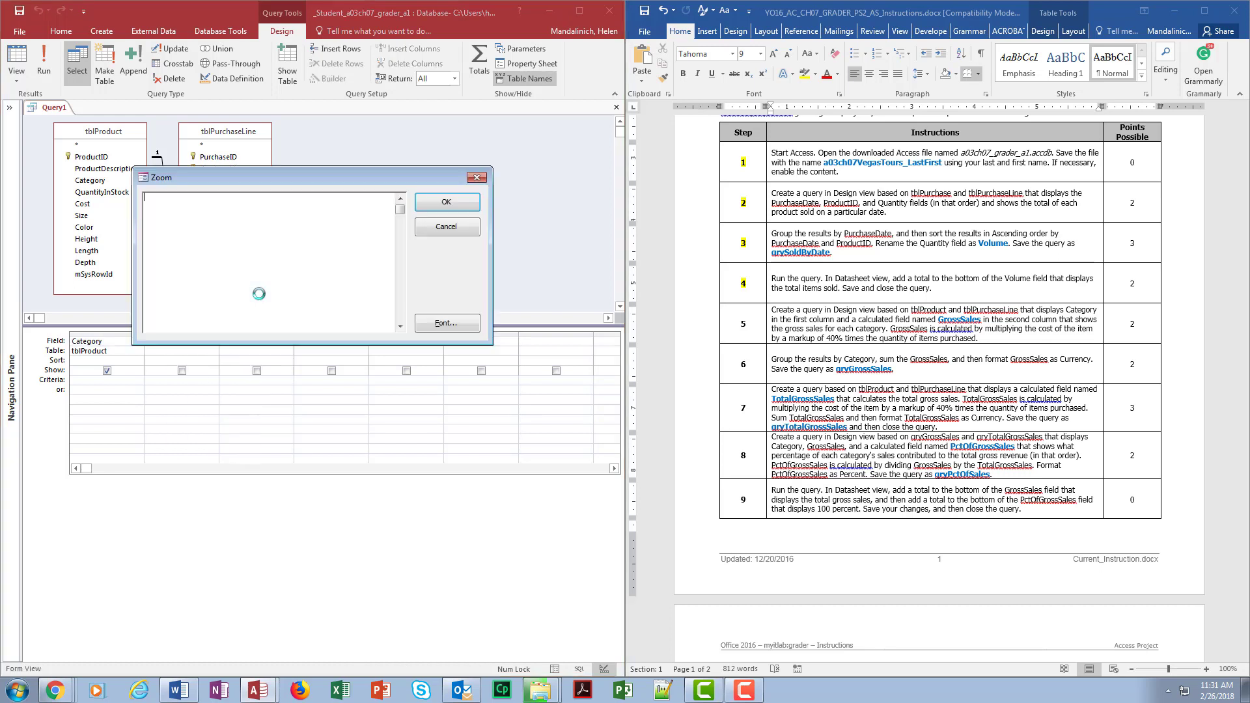
{"action": "left_click", "coordinate": [447, 323]}
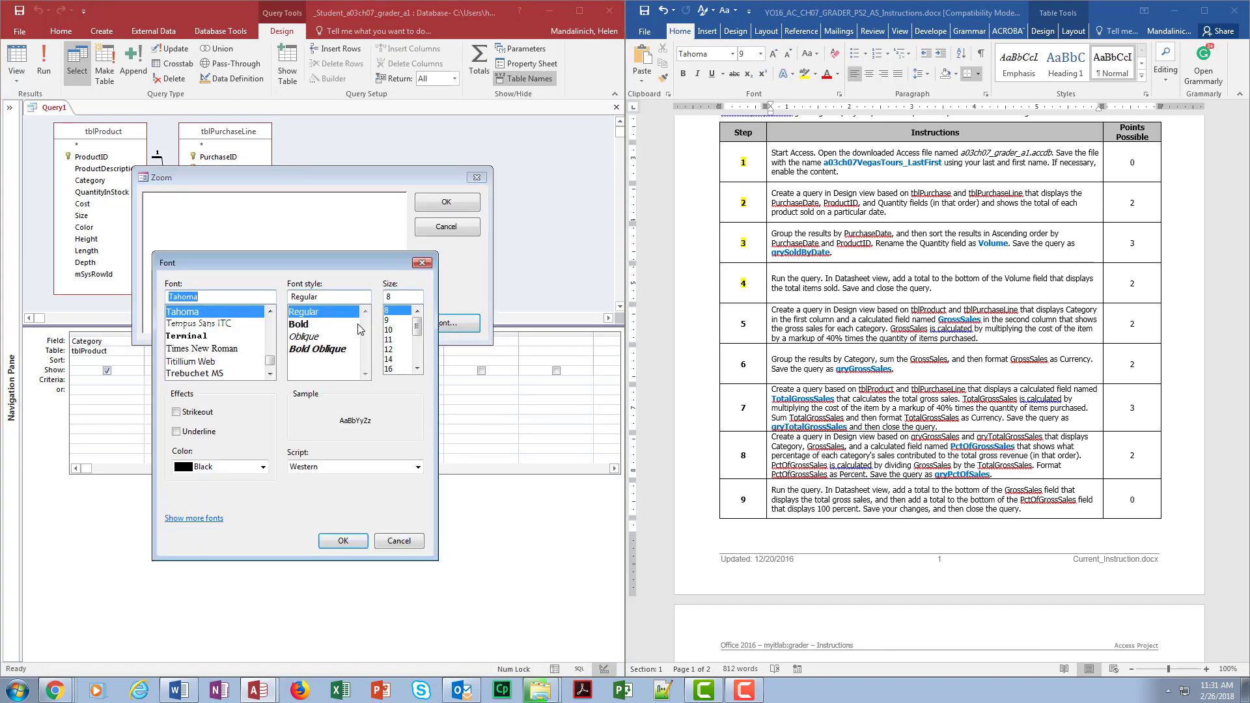
{"action": "left_click", "coordinate": [388, 360]}
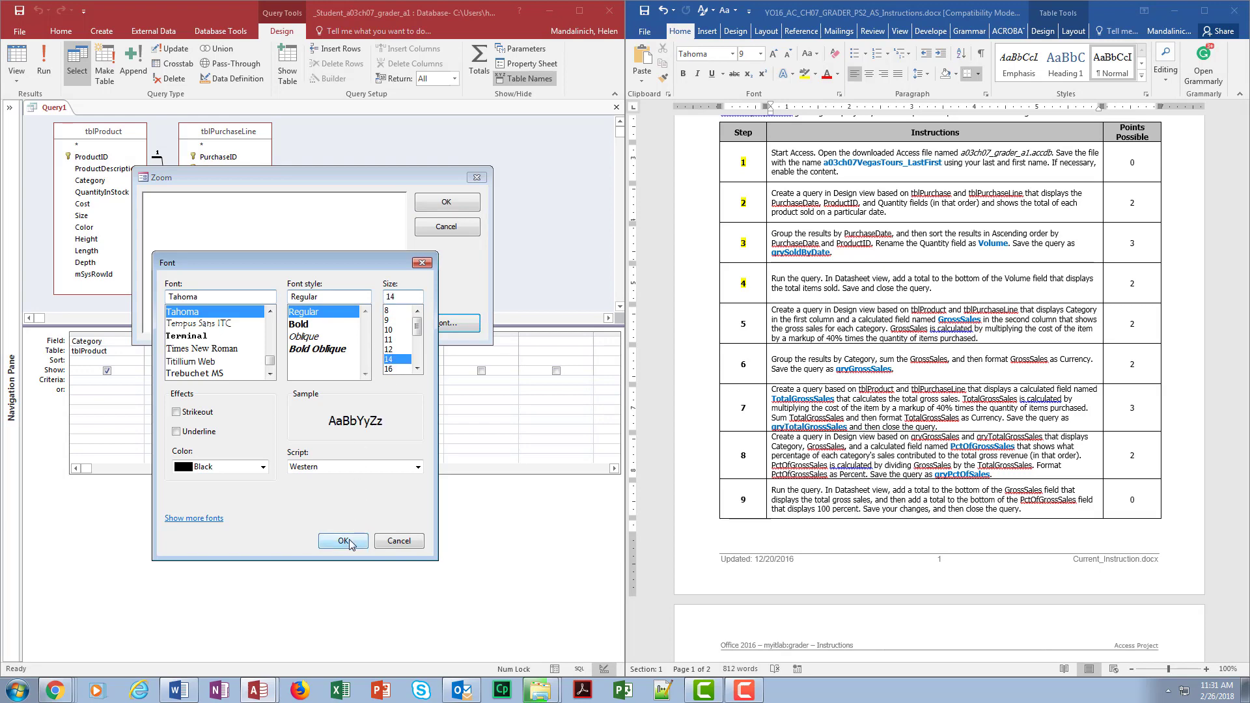
{"action": "left_click", "coordinate": [343, 541]}
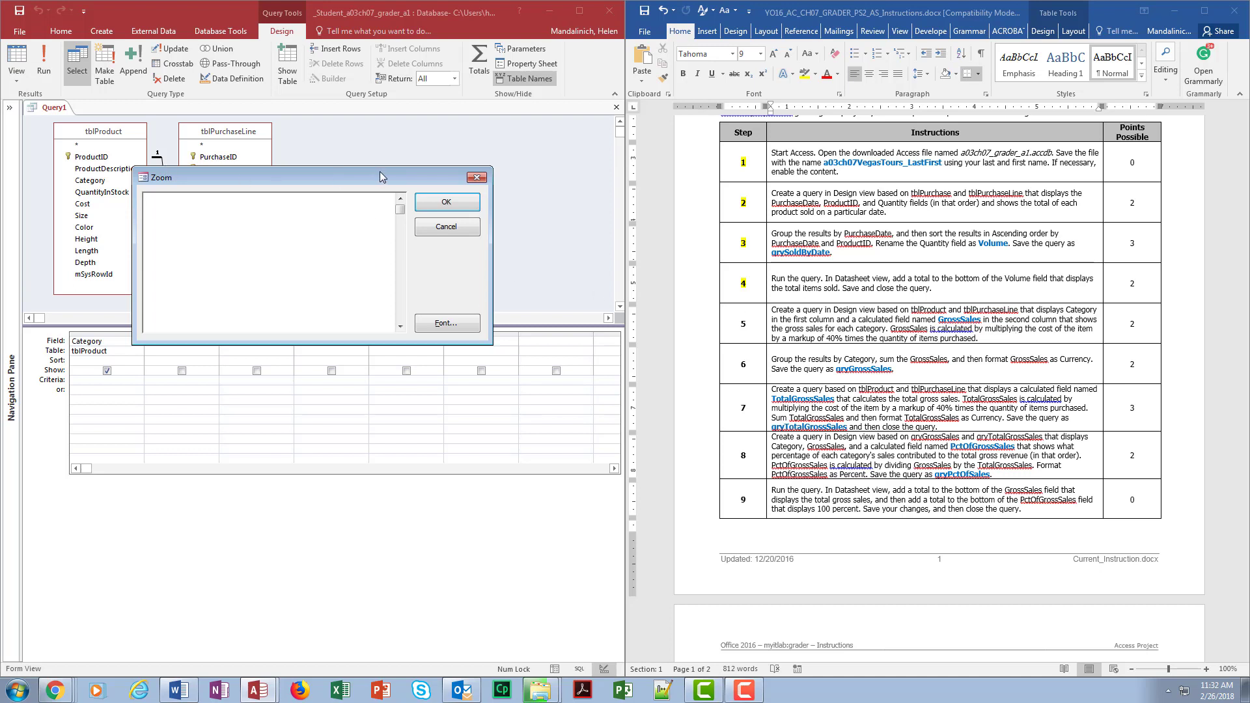
Step: Enter the calculated field GrossSales:[Quantity]*([Cost]*1.4), run the query to check it, and return to Design view
{"action": "type", "text": "GrossSales"}
{"action": "type", "text": ":"}
{"action": "type", "text": "["}
{"action": "left_click_drag", "start_coordinate": [327, 178], "coordinate": [370, 311]}
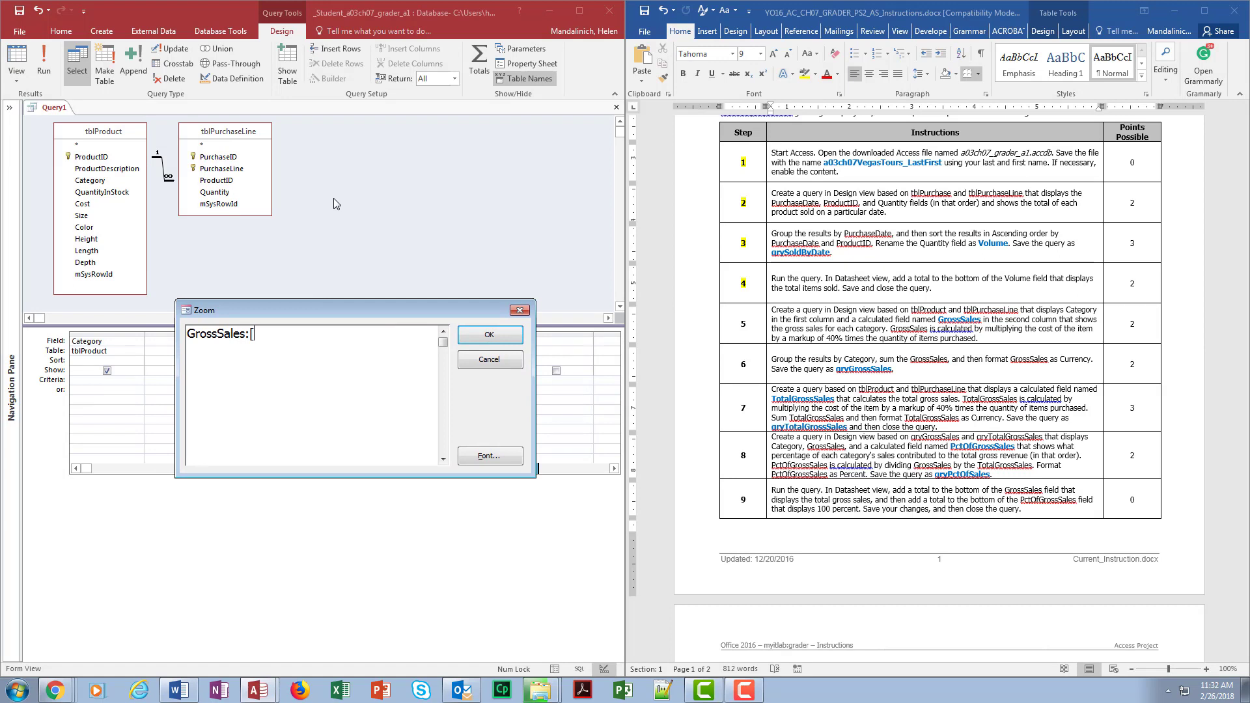
{"action": "type", "text": "Quantity]*([Cost]"}
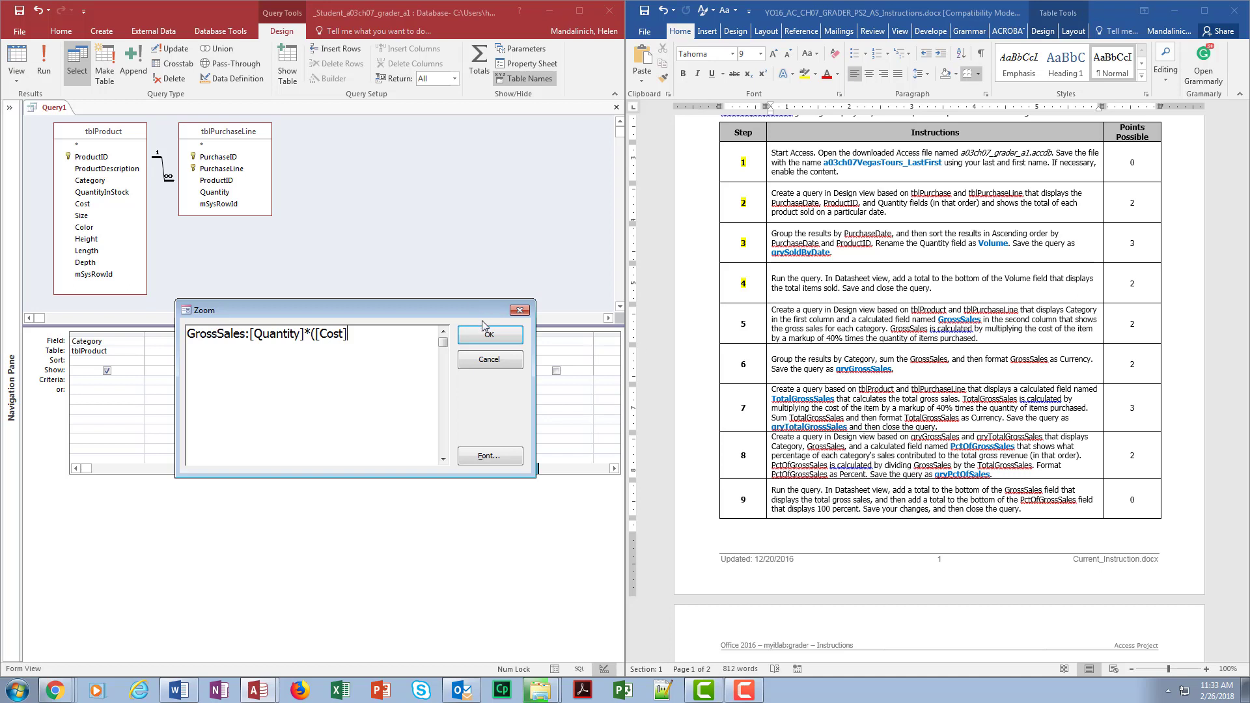
{"action": "type", "text": "*1.4"}
{"action": "type", "text": ")"}
{"action": "left_click", "coordinate": [504, 334]}
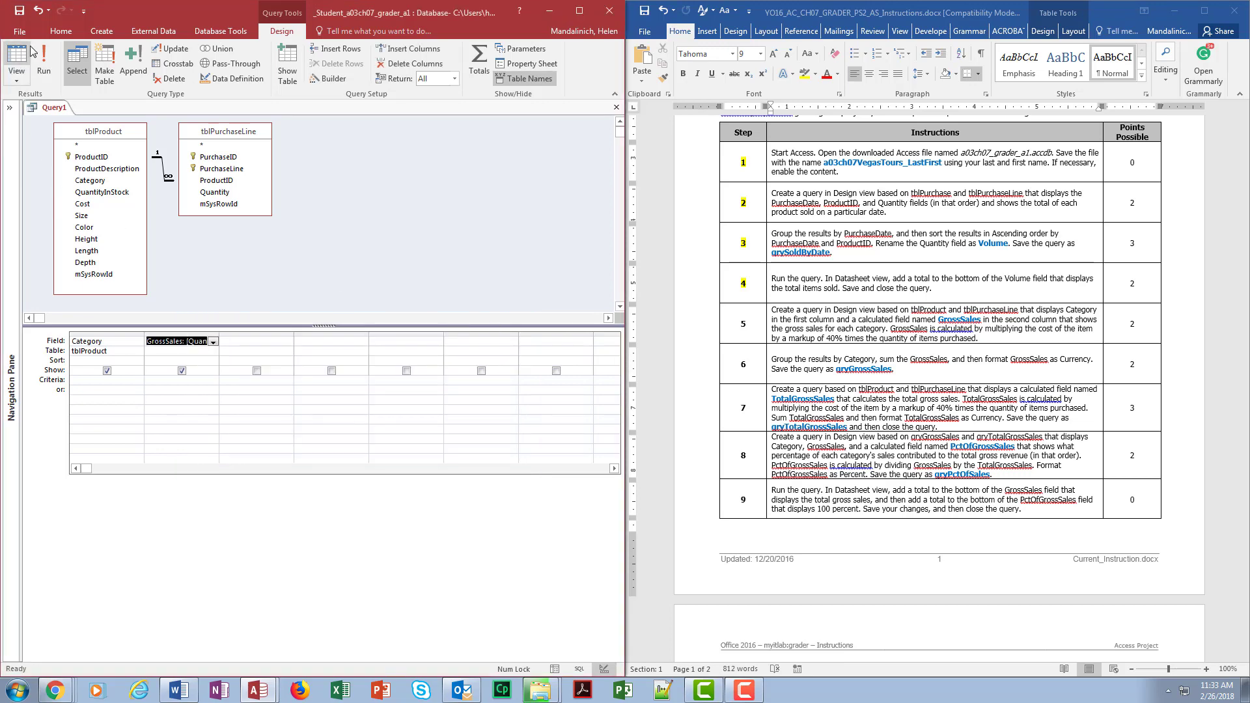
{"action": "left_click", "coordinate": [43, 65]}
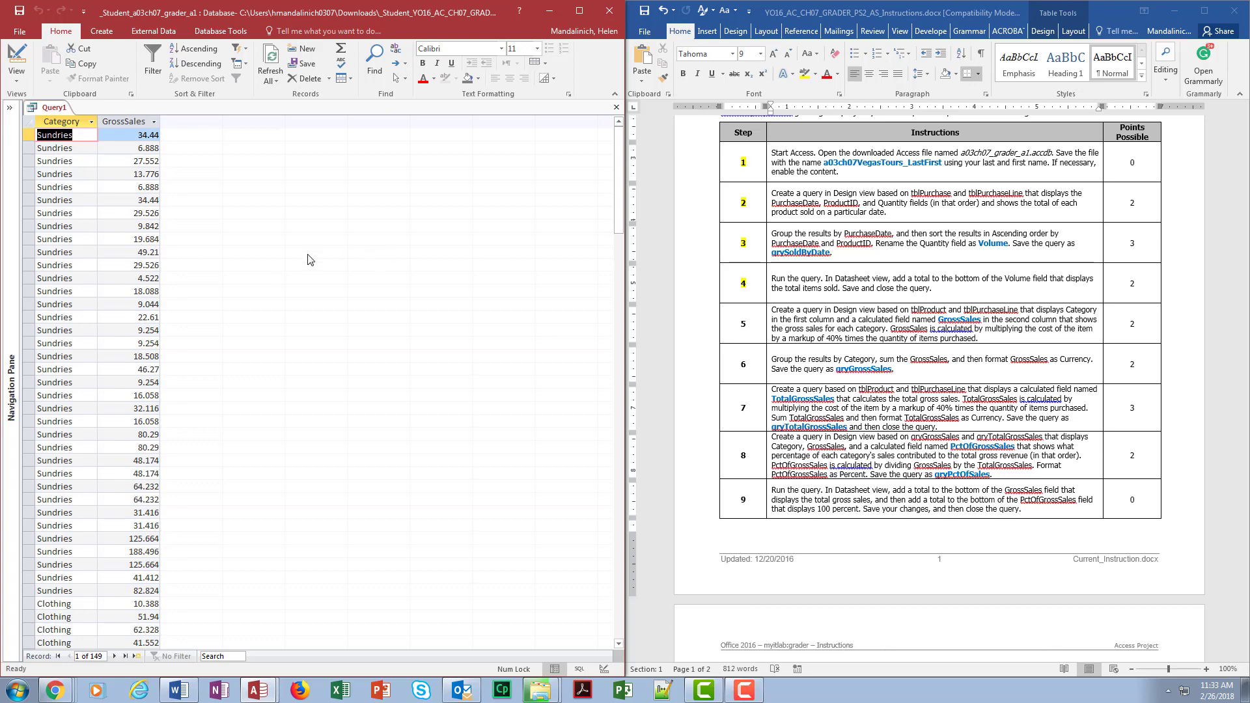
{"action": "left_click", "coordinate": [16, 57]}
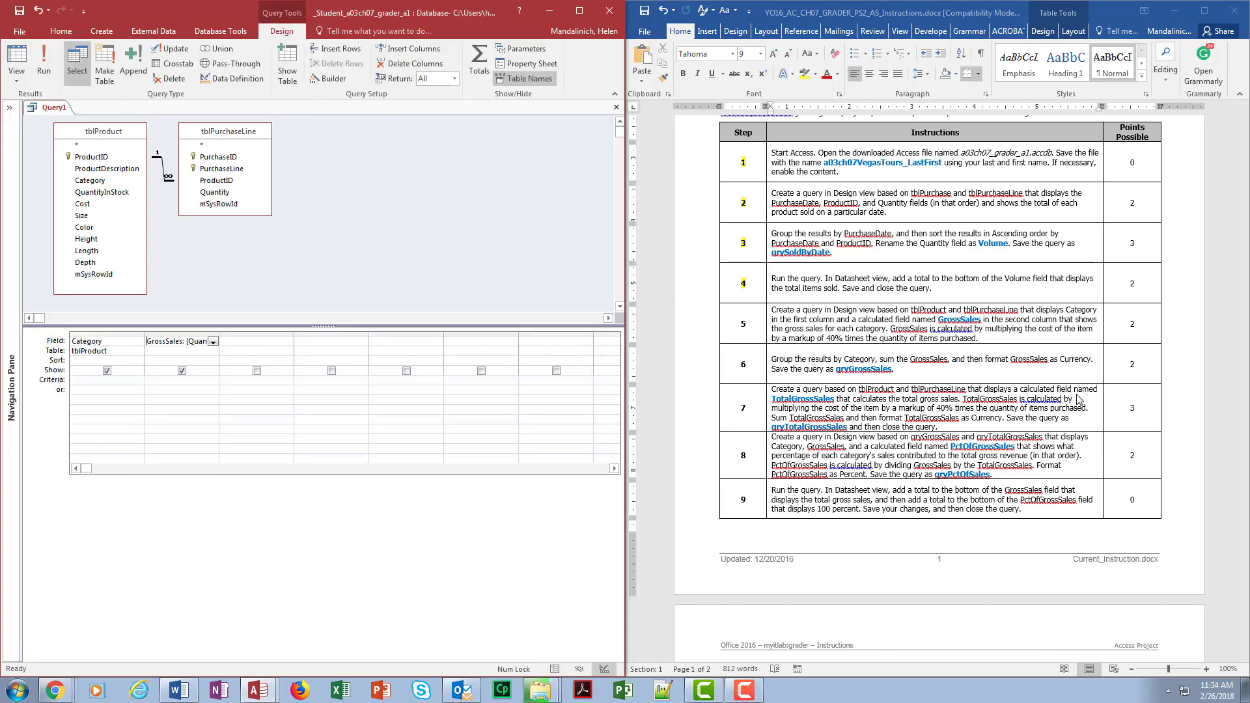